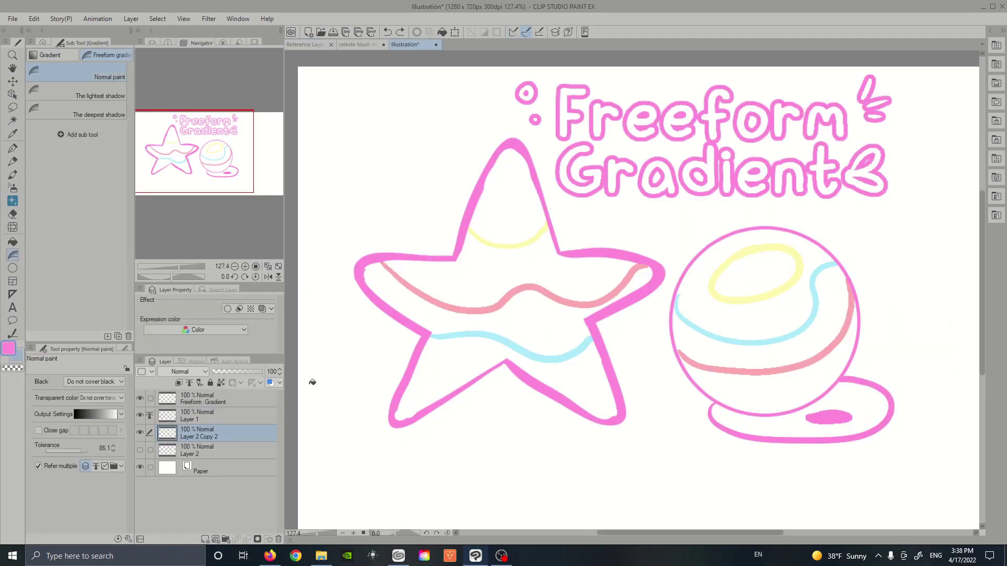
- Fill the star and the sphere with colour using the Freeform gradient
{"action": "left_click", "coordinate": [533, 288]}
{"action": "left_click", "coordinate": [710, 284]}
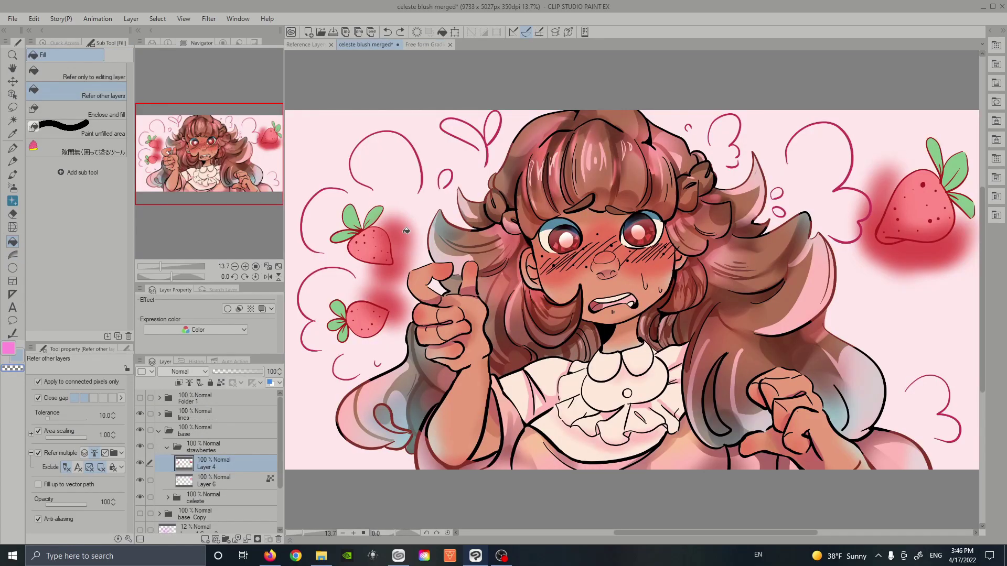
- Clear the red glow around the strawberries on Layer 4 of the celeste illustration
{"action": "key", "text": "Delete"}
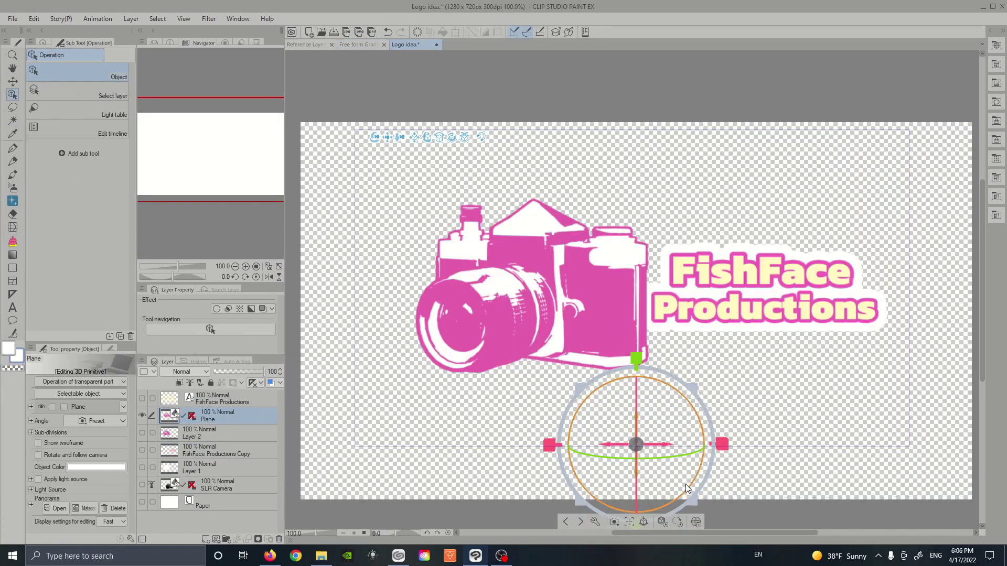
- Rotate the 3D plane carrying the FishFace Productions camera logo around its vertical axis, first one way and back the other way
{"action": "left_click_drag", "start_coordinate": [699, 451], "coordinate": [763, 456]}
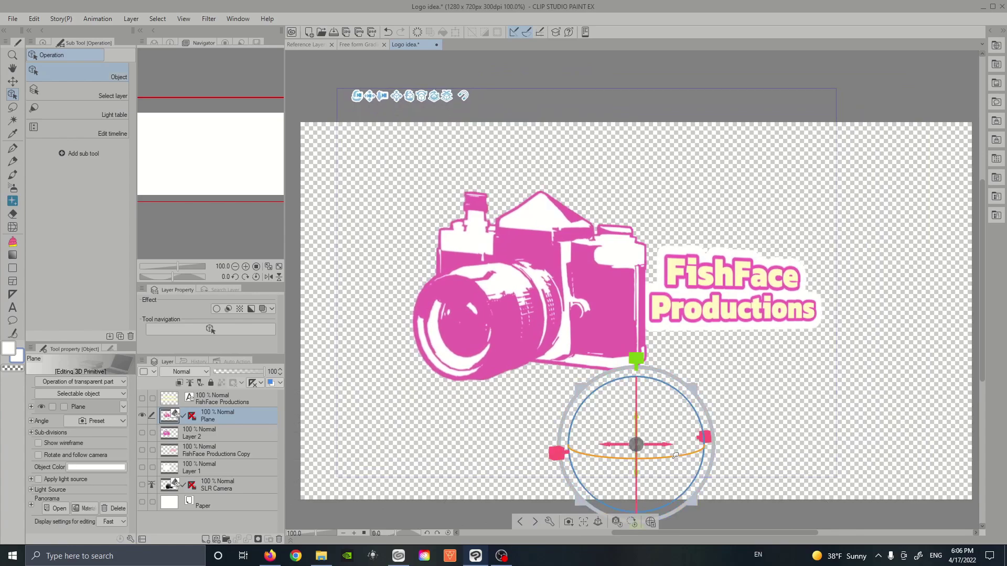
{"action": "left_click_drag", "start_coordinate": [677, 453], "coordinate": [608, 457]}
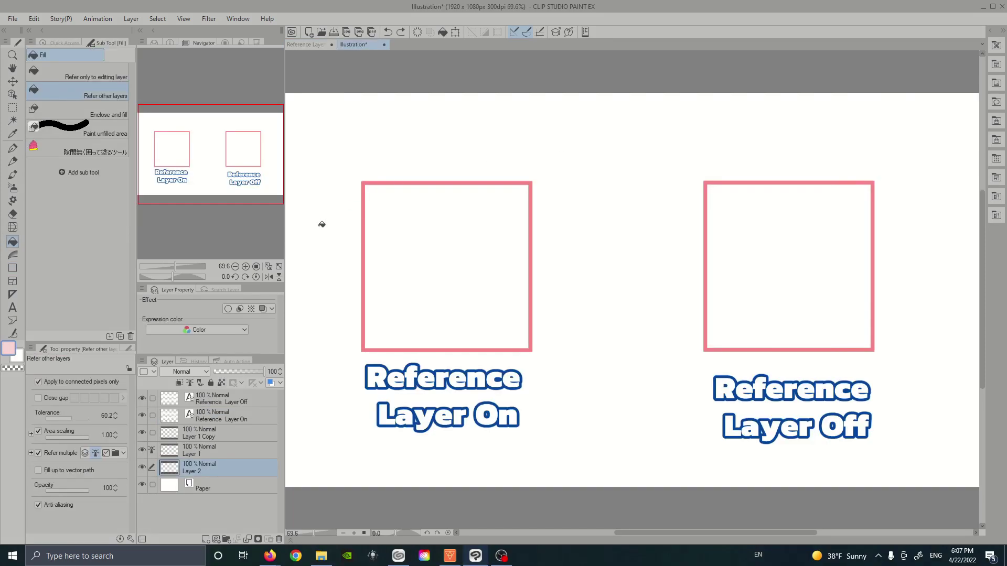
- Try filling the Reference Layer On and Reference Layer Off squares with light pink on Layer 2, and undo the fills
{"action": "left_click", "coordinate": [449, 279]}
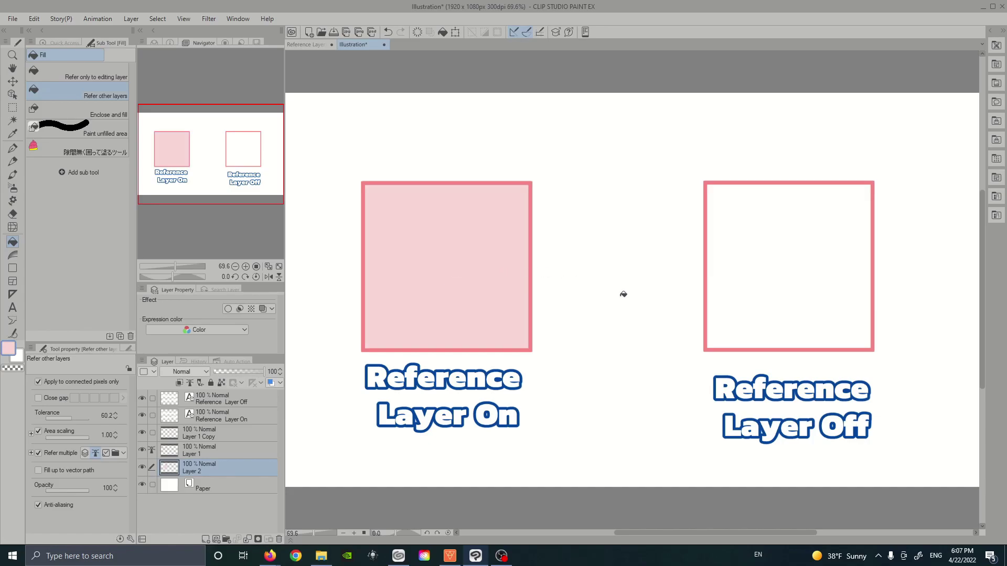
{"action": "left_click", "coordinate": [801, 299]}
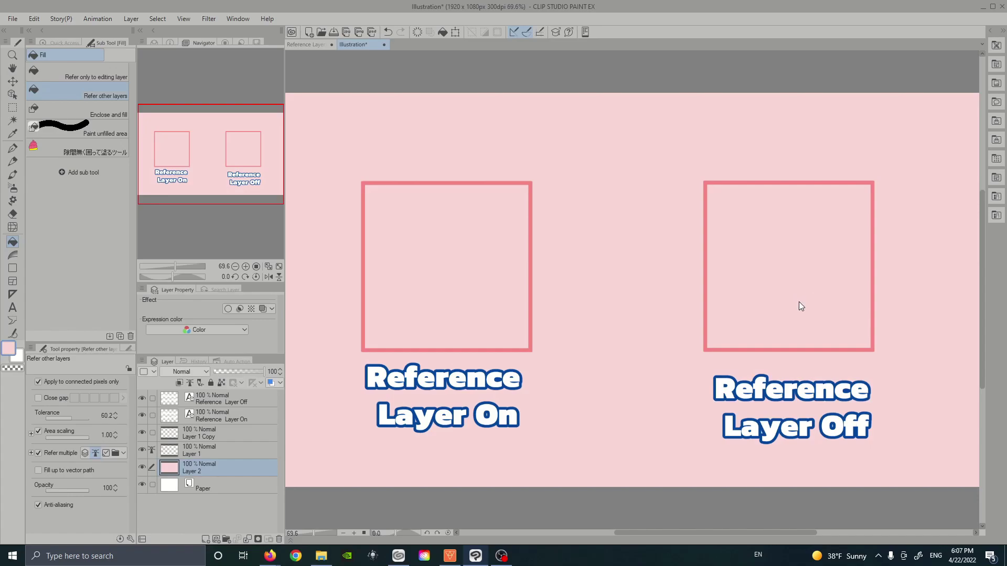
{"action": "key", "text": "ctrl+z"}
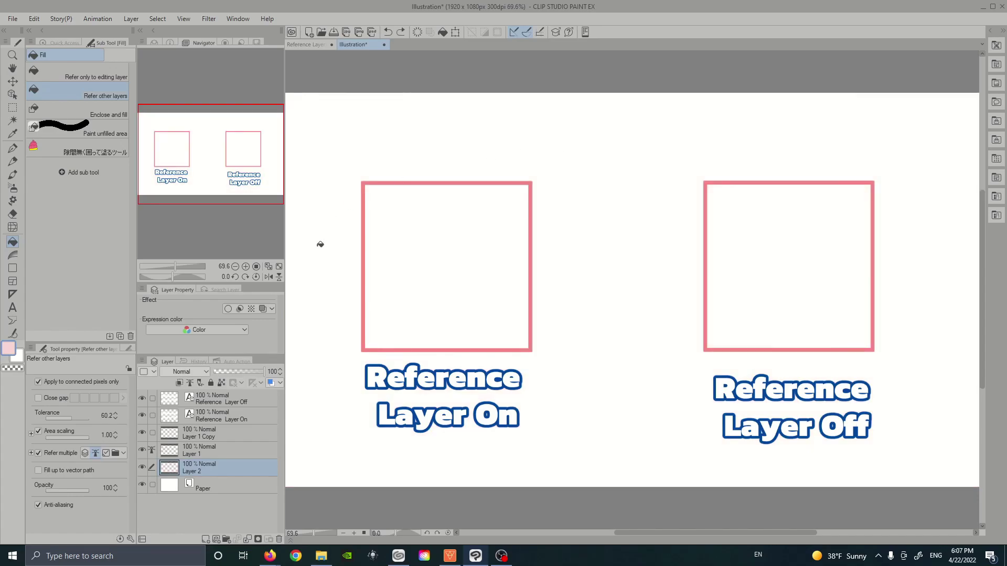
- Fill the Reference Layer On square with light pink on Layer 2
{"action": "left_click", "coordinate": [450, 280]}
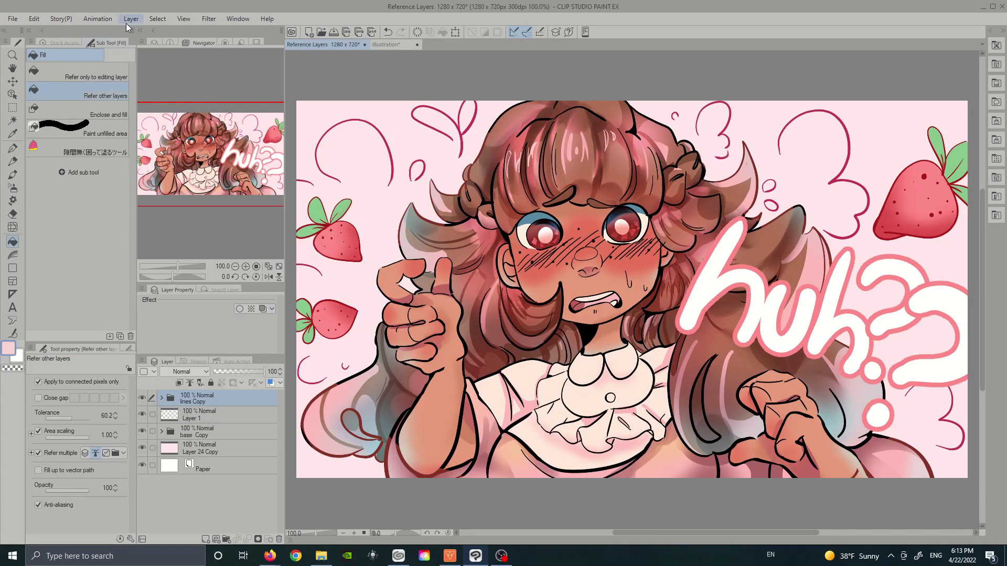
- Set the lines Copy folder as a reference layer
{"action": "left_click", "coordinate": [127, 21]}
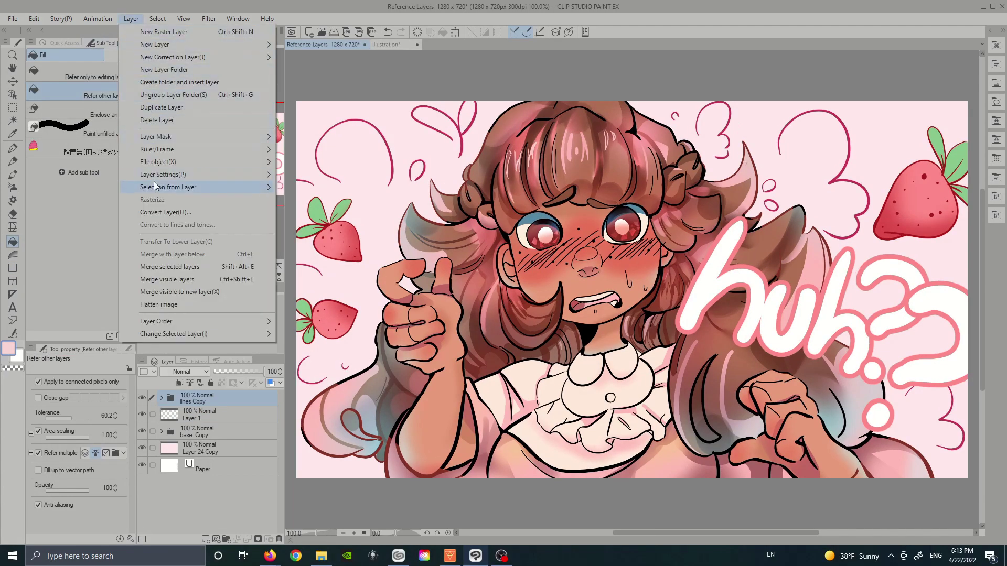
{"action": "mouse_move", "coordinate": [196, 177]}
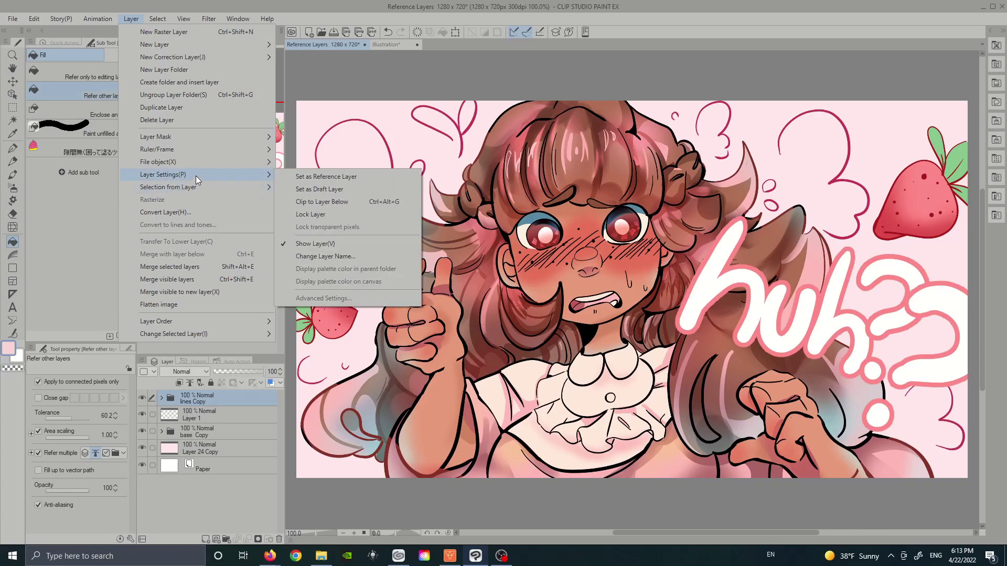
{"action": "left_click", "coordinate": [386, 181]}
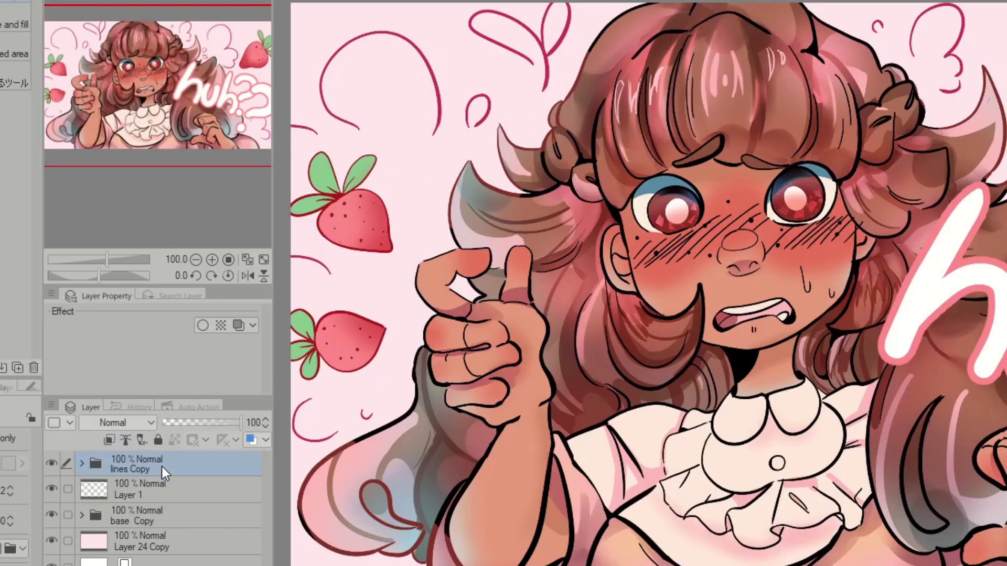
{"action": "right_click", "coordinate": [213, 400]}
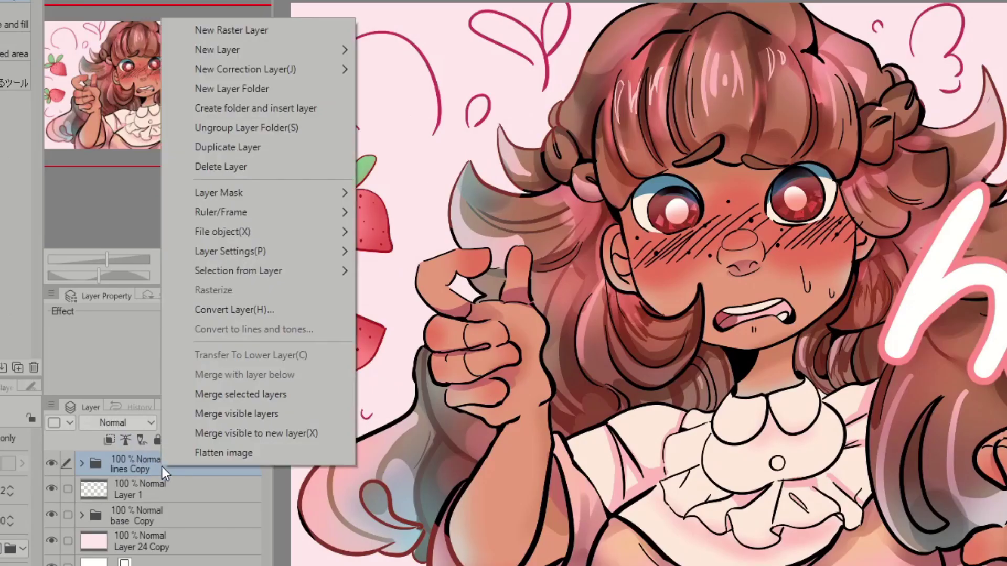
{"action": "mouse_move", "coordinate": [270, 248]}
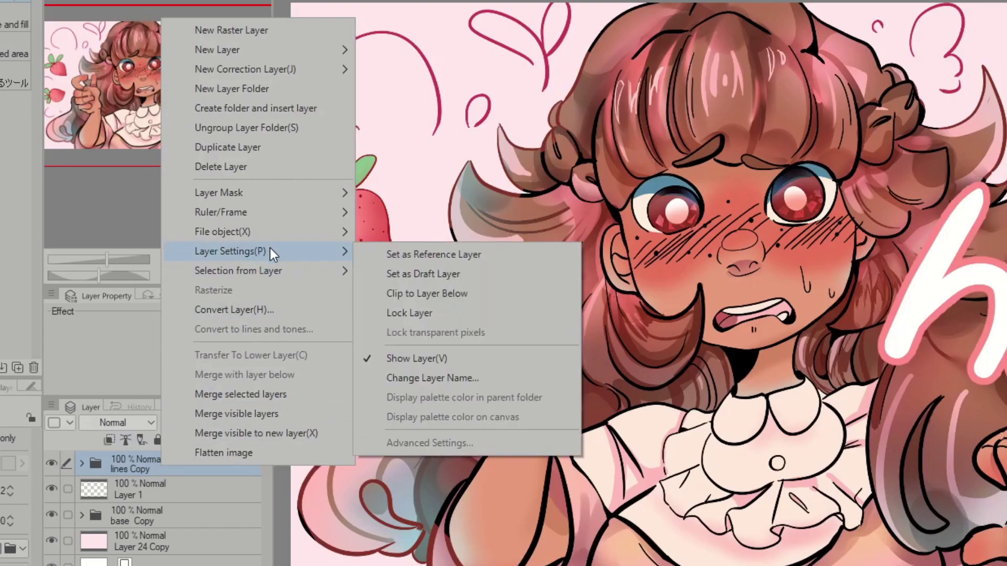
{"action": "left_click", "coordinate": [509, 257]}
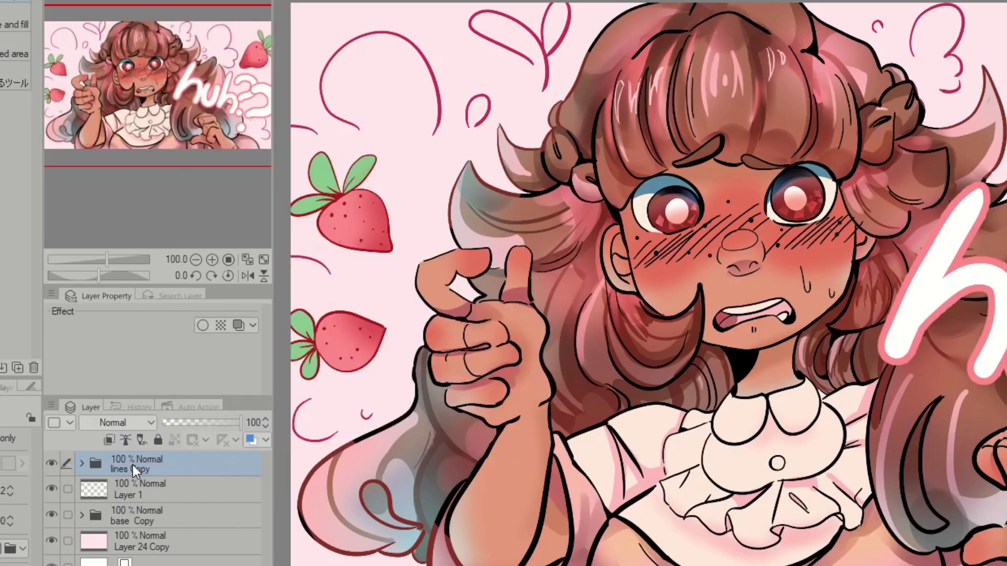
{"action": "left_click", "coordinate": [52, 407]}
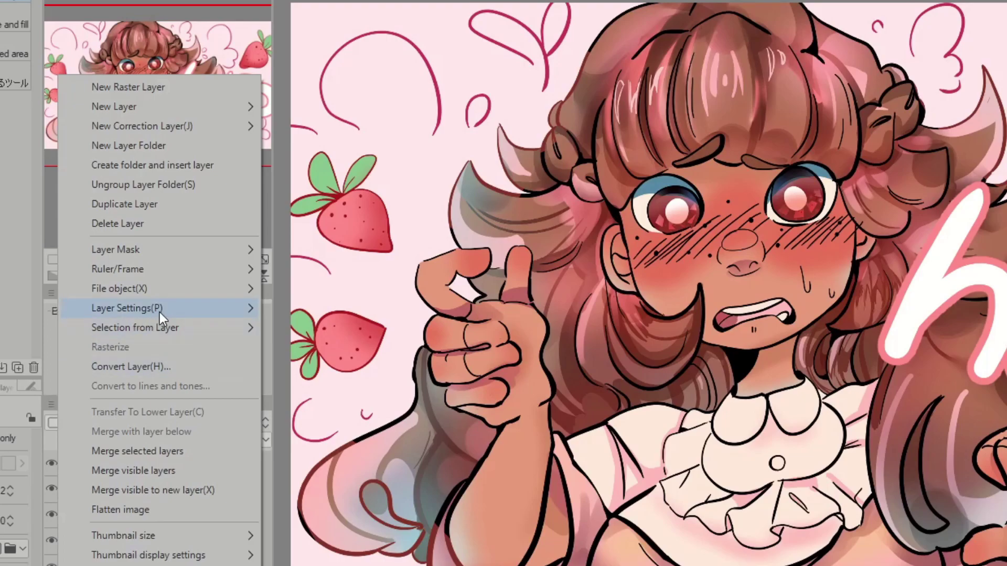
{"action": "mouse_move", "coordinate": [166, 313]}
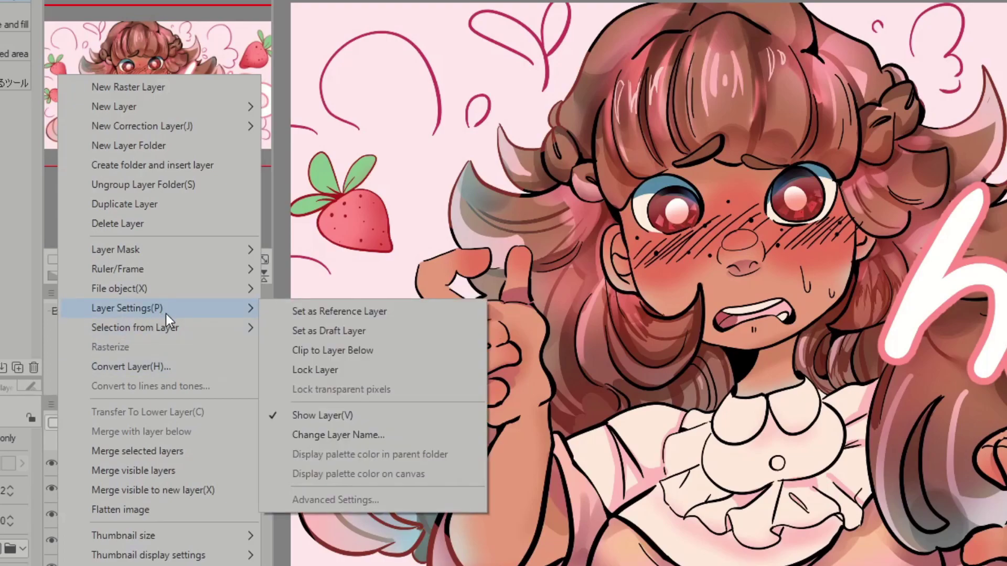
{"action": "left_click", "coordinate": [430, 313]}
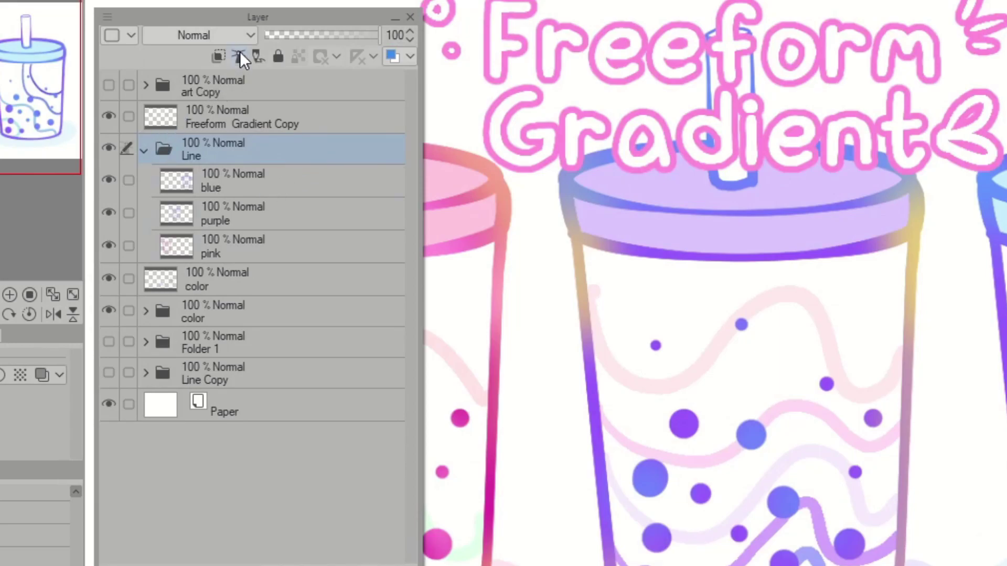
- Check the reference marker on the Line folder with the folder expanded and collapsed
{"action": "left_click", "coordinate": [224, 208]}
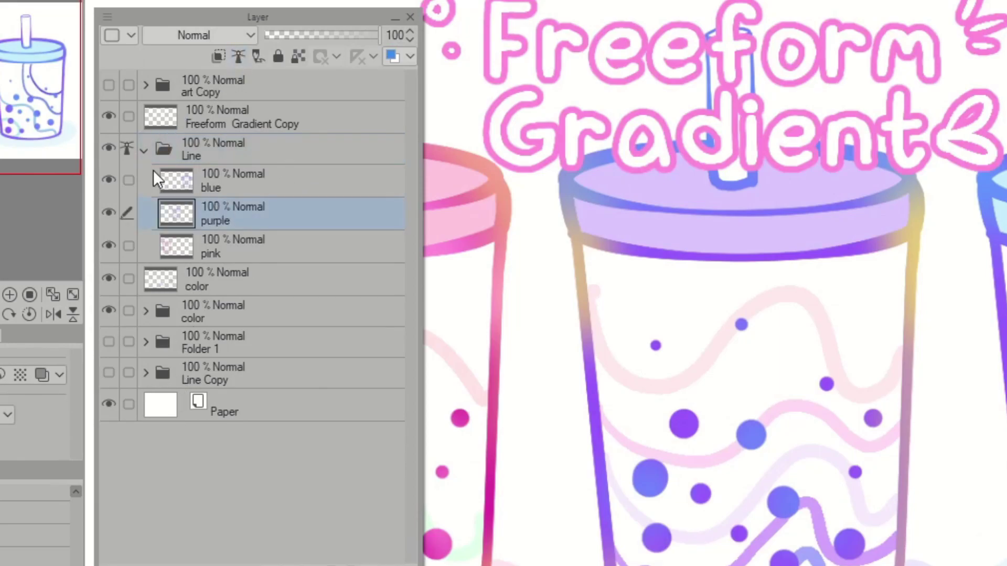
{"action": "left_click", "coordinate": [144, 151]}
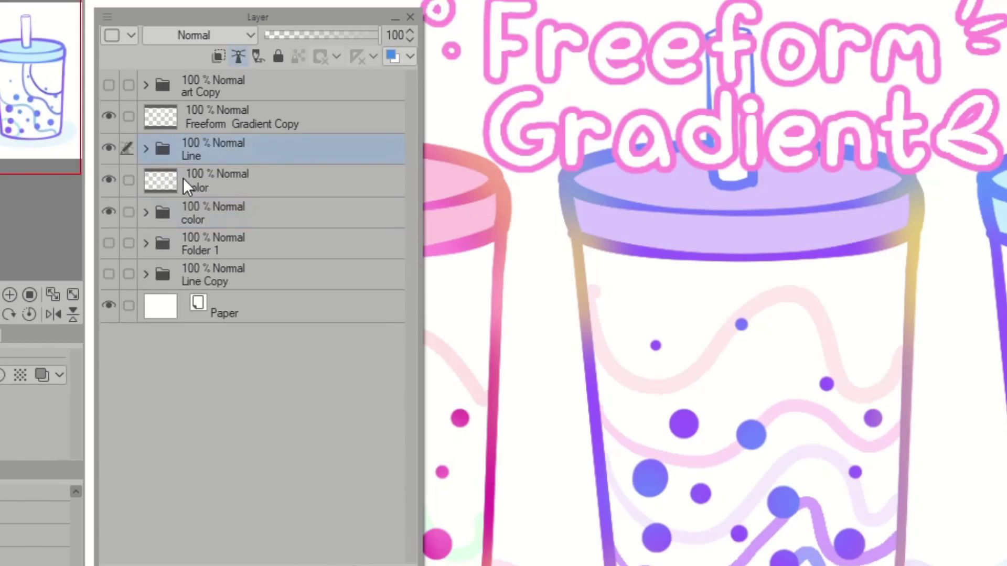
{"action": "left_click", "coordinate": [184, 177]}
{"action": "left_click", "coordinate": [146, 149]}
- Set the blue, purple and pink layers in the Line folder as reference layers together, and make the color layer active
{"action": "left_click", "coordinate": [262, 190]}
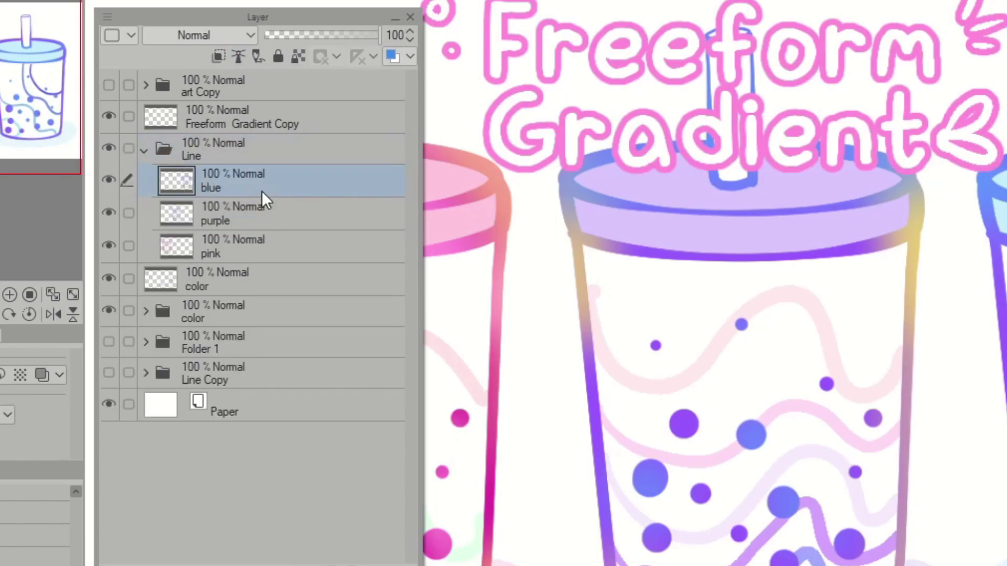
{"action": "left_click", "coordinate": [294, 227], "text": "ctrl"}
{"action": "left_click", "coordinate": [278, 250], "text": "ctrl"}
{"action": "left_click", "coordinate": [237, 58]}
{"action": "left_click", "coordinate": [259, 192]}
{"action": "left_click", "coordinate": [254, 294]}
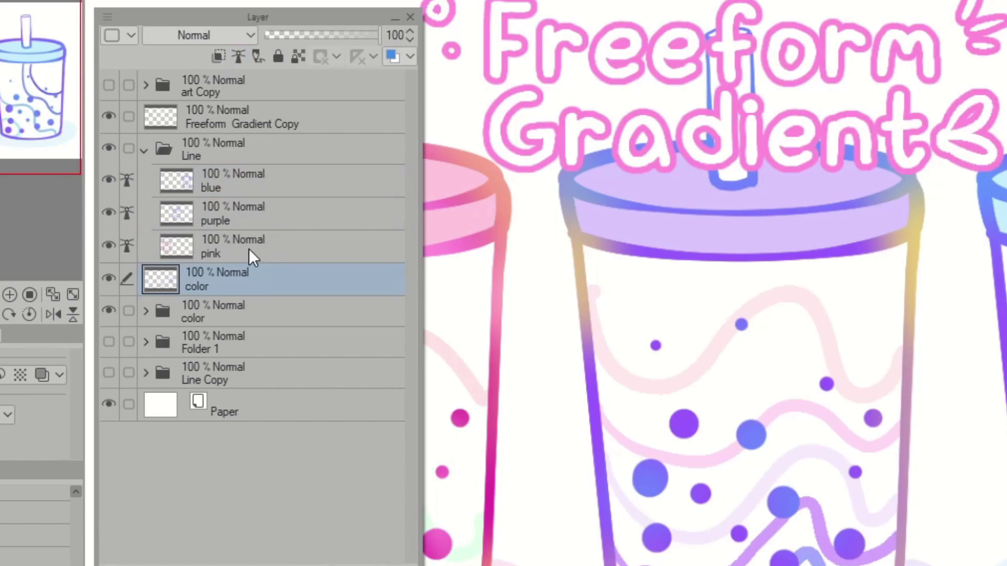
- Select the blue, pink and purple reference layers together, and switch the selection to the Line folder
{"action": "left_click", "coordinate": [251, 195]}
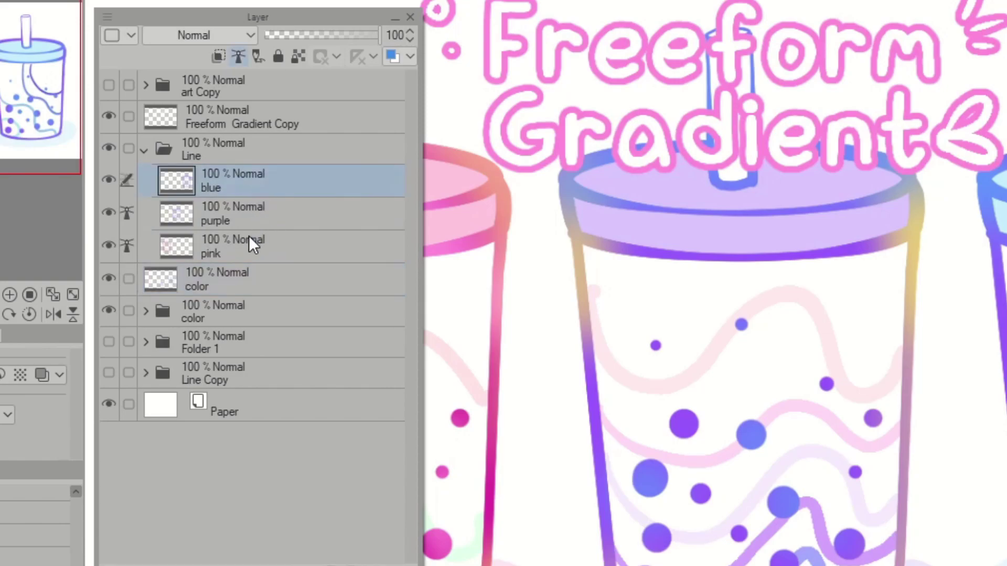
{"action": "left_click", "coordinate": [249, 235], "text": "ctrl"}
{"action": "left_click", "coordinate": [246, 206], "text": "ctrl"}
{"action": "left_click", "coordinate": [187, 148]}
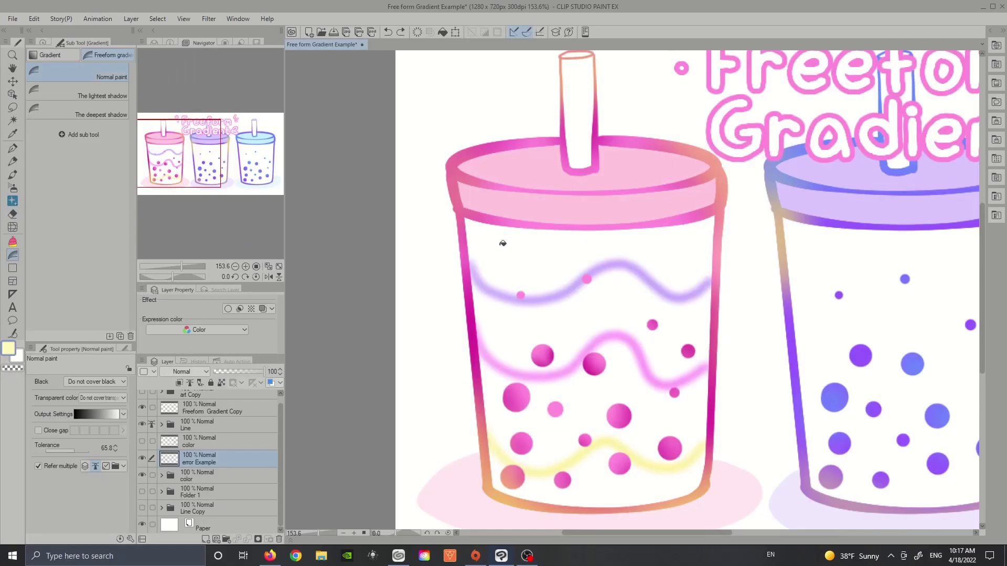
- Clear the soft wavy strokes from the pink cup on the error Example layer, and undo the clearing
{"action": "key", "text": "Delete"}
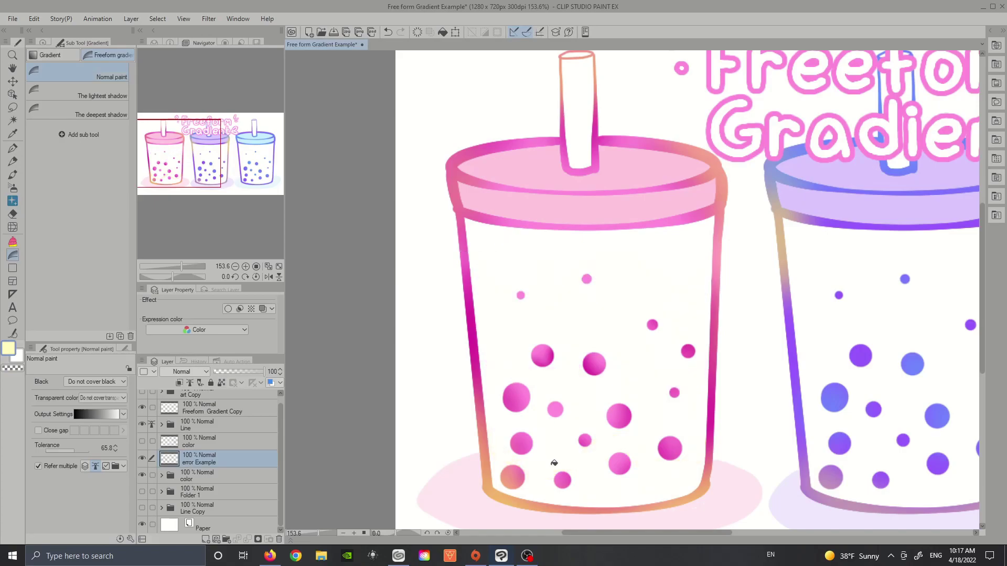
{"action": "key", "text": "ctrl+z"}
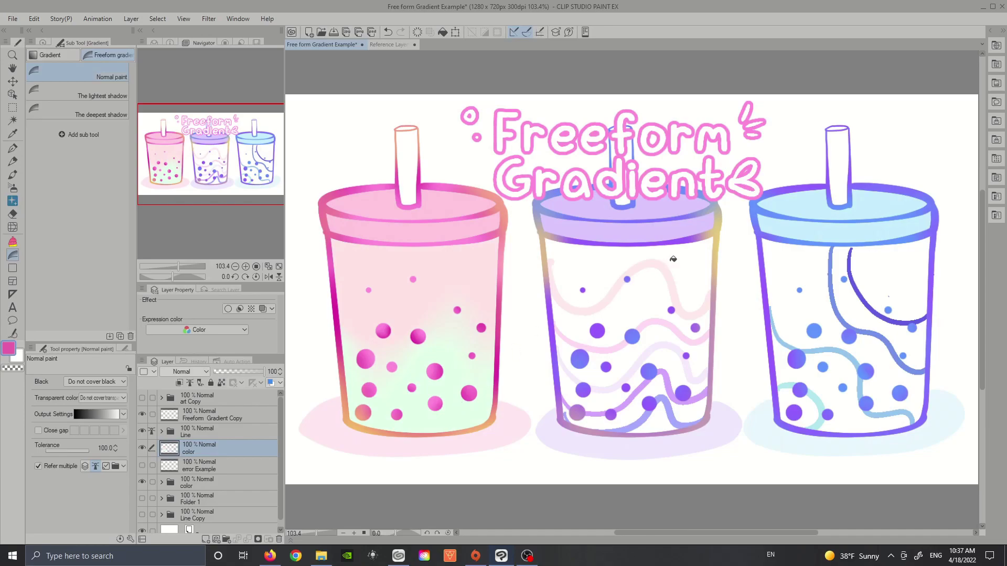
- Fill the wavy-line areas of the purple and blue cups with the Freeform gradient on the color layer
{"action": "left_click", "coordinate": [690, 266]}
{"action": "left_click", "coordinate": [646, 404]}
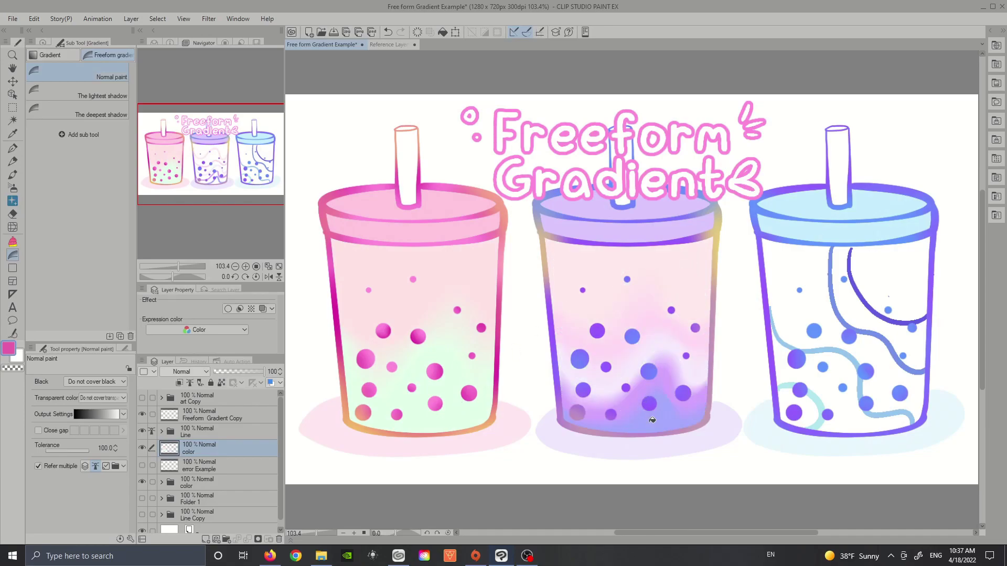
{"action": "left_click", "coordinate": [914, 259]}
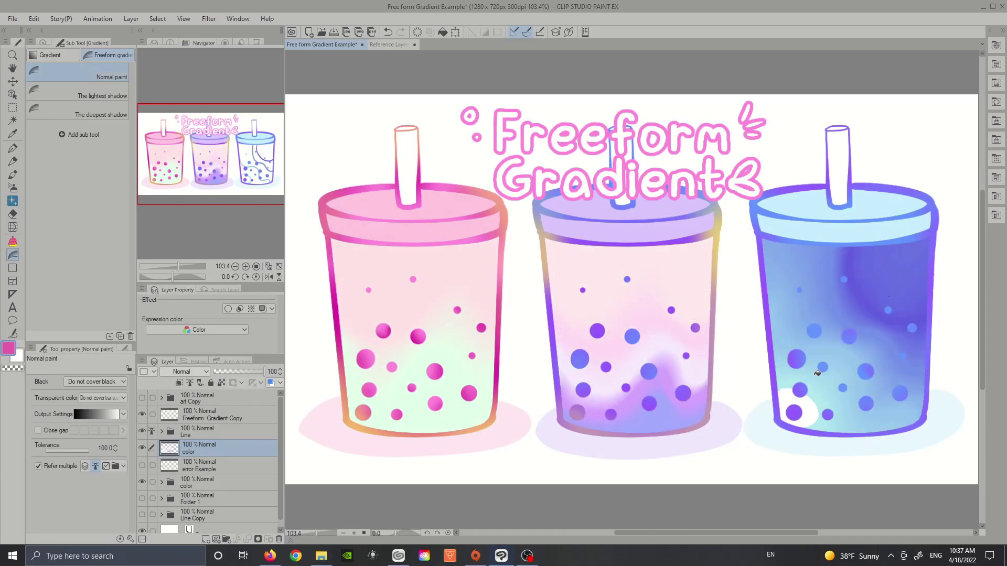
{"action": "left_click", "coordinate": [794, 404]}
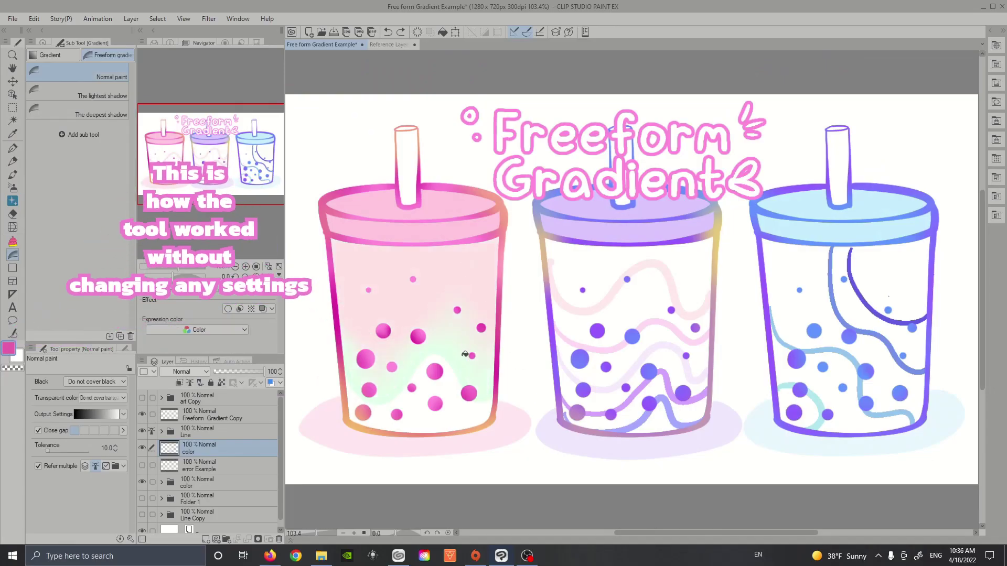
- Fill the remaining areas of the pink, purple and blue cups with the Freeform gradient using the default Close gap and 10.0 tolerance
{"action": "left_click", "coordinate": [454, 411]}
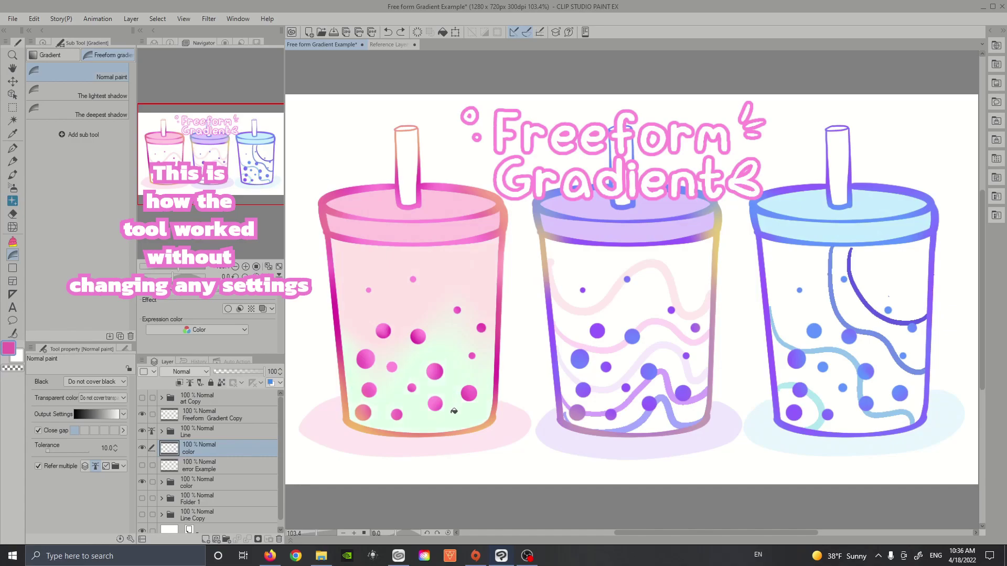
{"action": "left_click", "coordinate": [682, 260]}
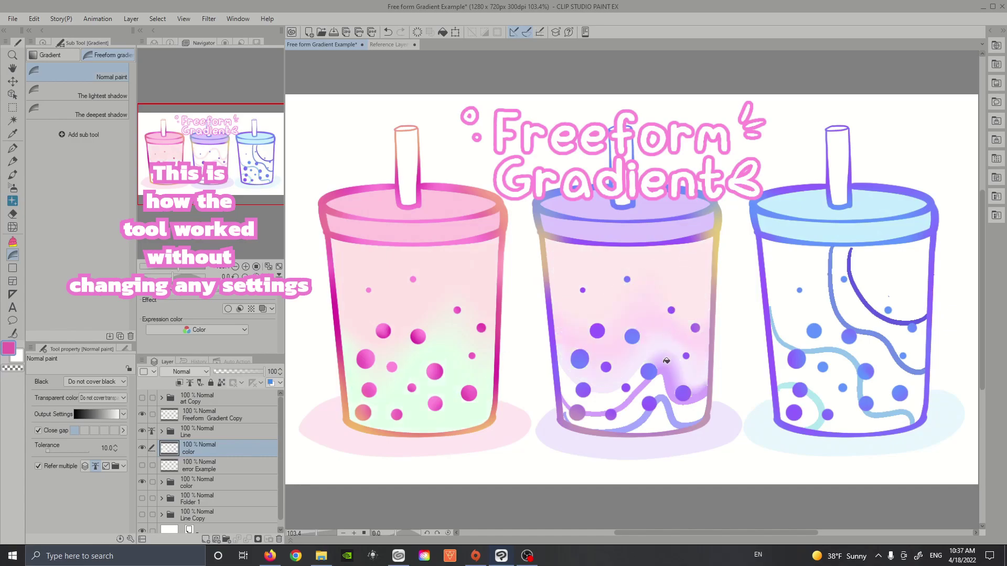
{"action": "left_click", "coordinate": [665, 381]}
{"action": "left_click", "coordinate": [641, 395]}
{"action": "left_click", "coordinate": [685, 408]}
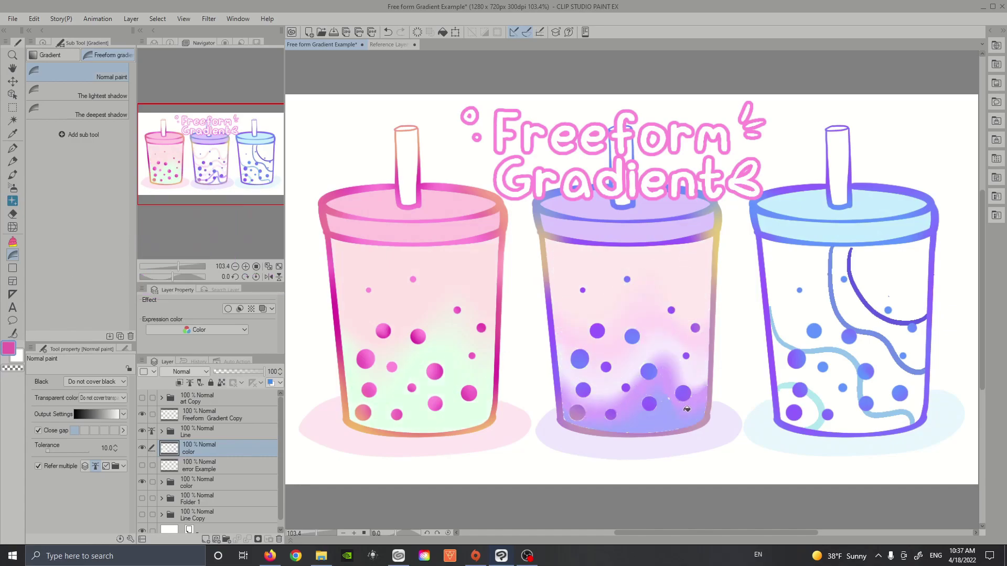
{"action": "left_click", "coordinate": [904, 273]}
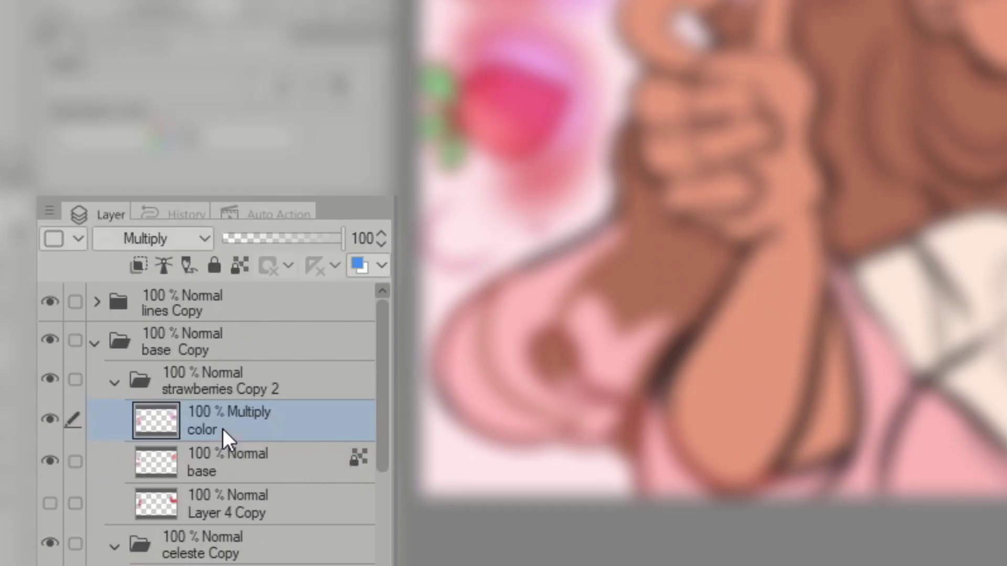
- Clip the Multiply color layer to the strawberry base layer below, and clear the red glow around the strawberries on Layer 4
{"action": "left_click", "coordinate": [138, 266]}
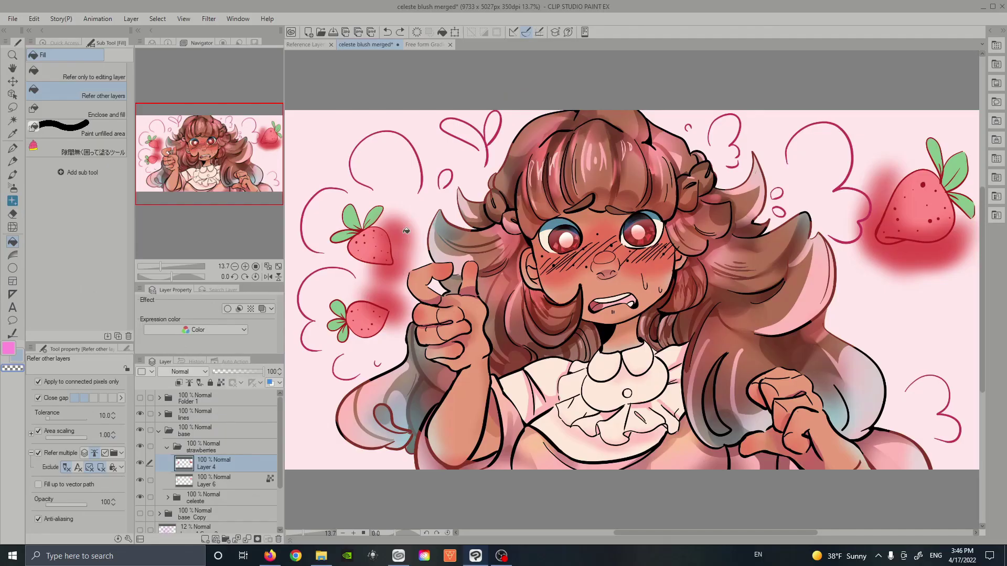
{"action": "key", "text": "Delete"}
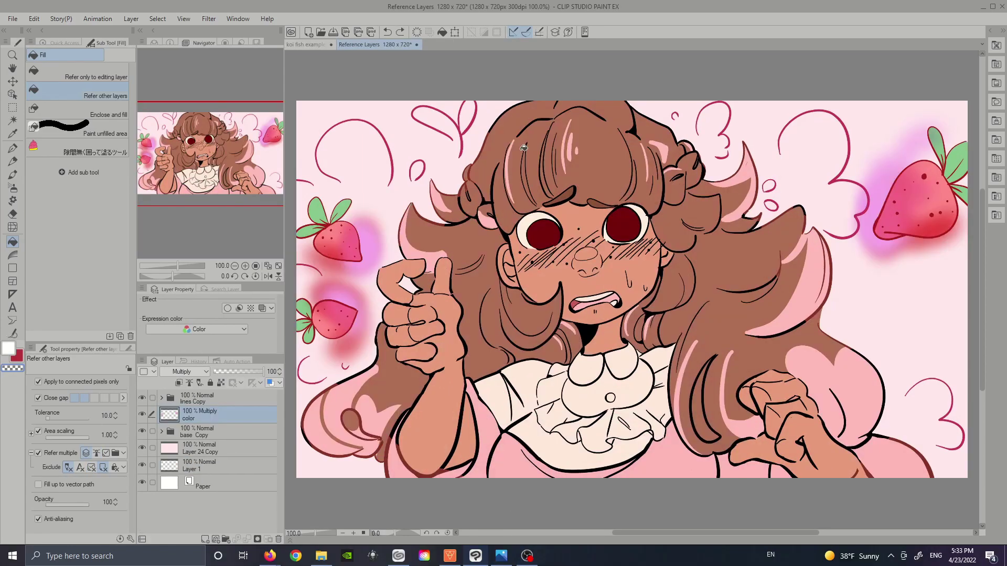
- Switch to the Gradient tool and back to the Fill tool in the Reference Layers illustration
{"action": "left_click", "coordinate": [13, 255]}
{"action": "left_click", "coordinate": [15, 243]}
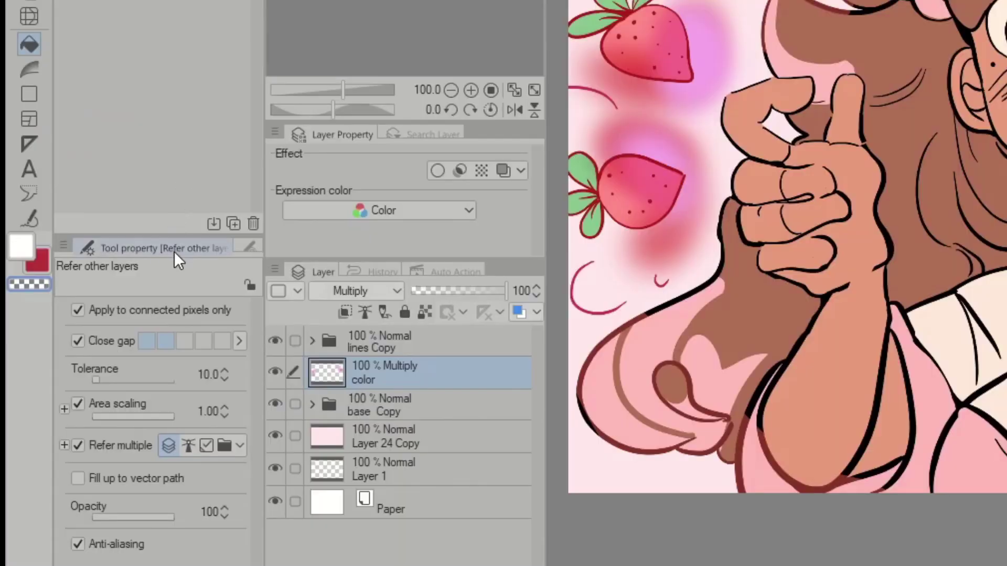
- Set Refer multiple to the reference layer with its Exclude options shown, and clear the glow around the strawberries on the color layer
{"action": "left_click", "coordinate": [190, 450]}
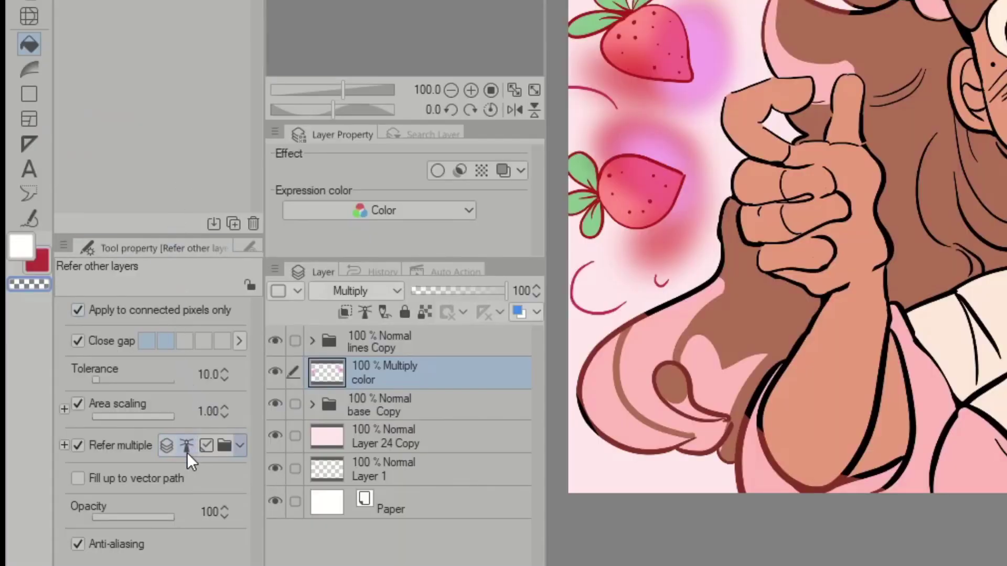
{"action": "left_click", "coordinate": [63, 444]}
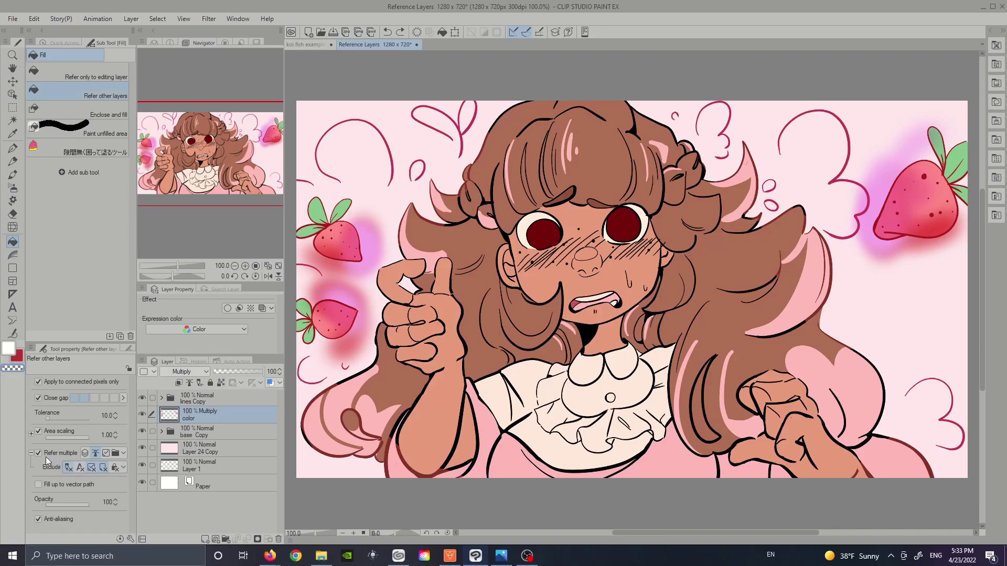
{"action": "left_click", "coordinate": [355, 271]}
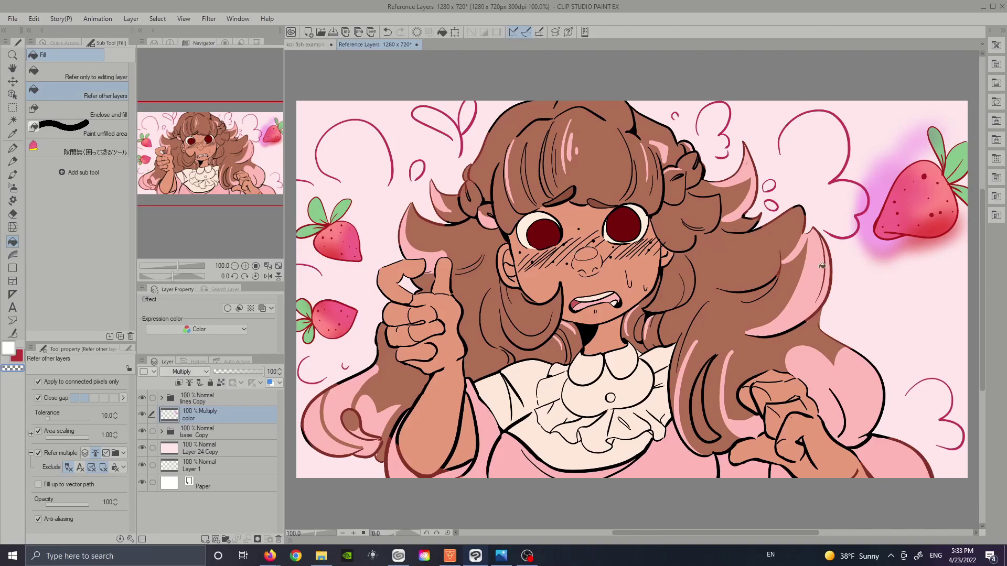
{"action": "left_click", "coordinate": [900, 243]}
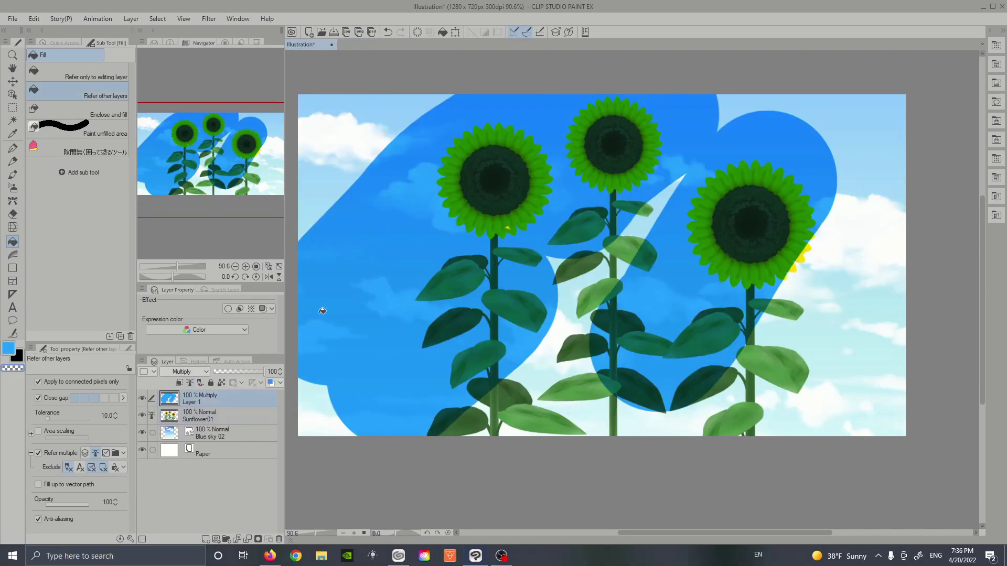
- Clear the blue areas that spill outside the sunflowers and between their leaves on the Multiply Layer 1
{"action": "key", "text": "ctrl+z"}
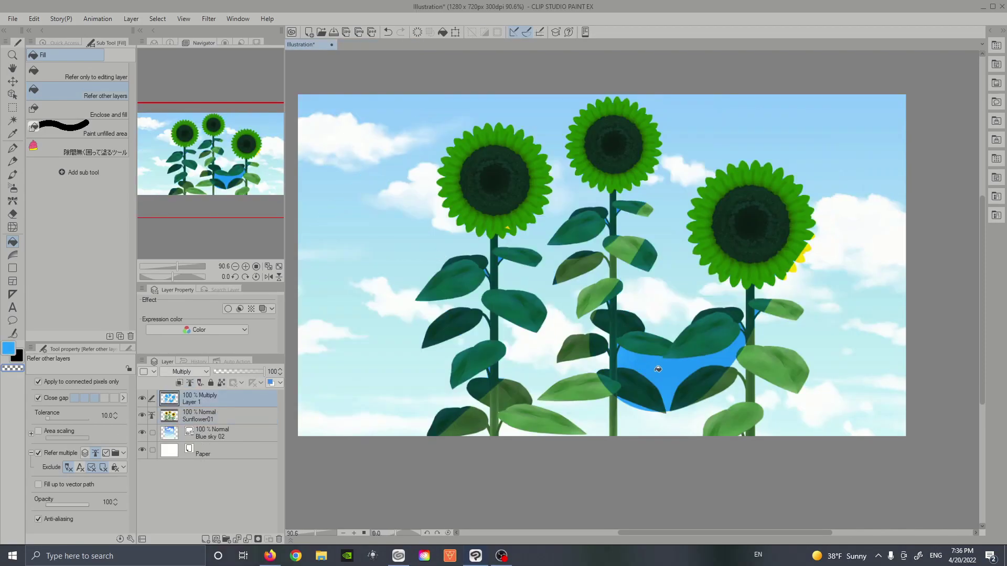
{"action": "key", "text": "ctrl+z"}
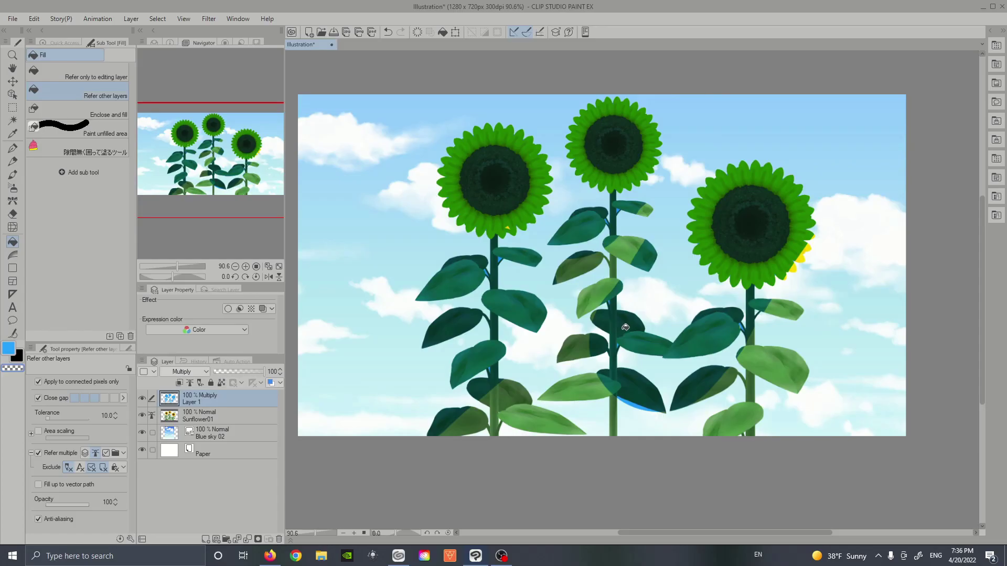
{"action": "key", "text": "ctrl+z"}
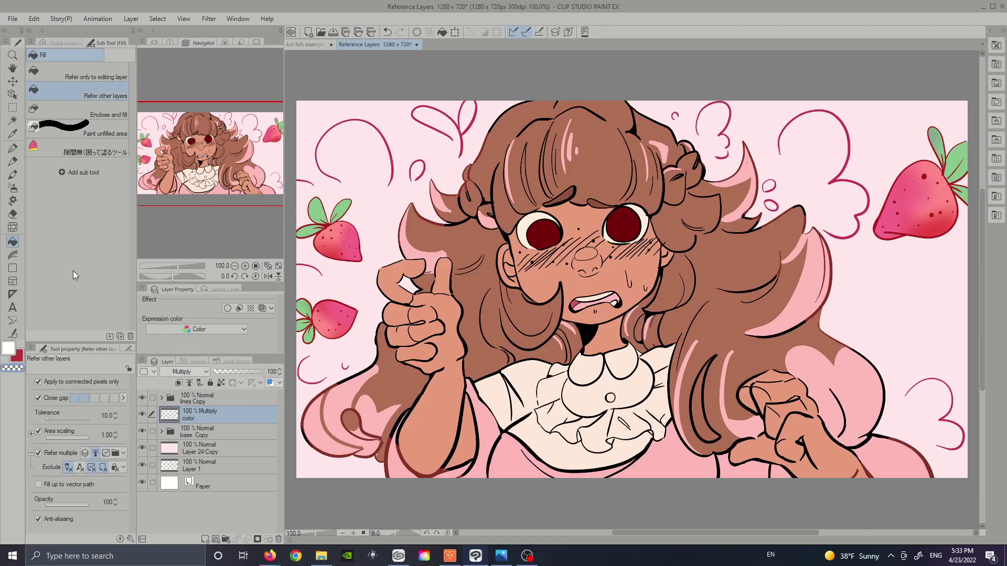
- Try to duplicate the Refer other layers sub tool and reset its settings to default
{"action": "right_click", "coordinate": [110, 96]}
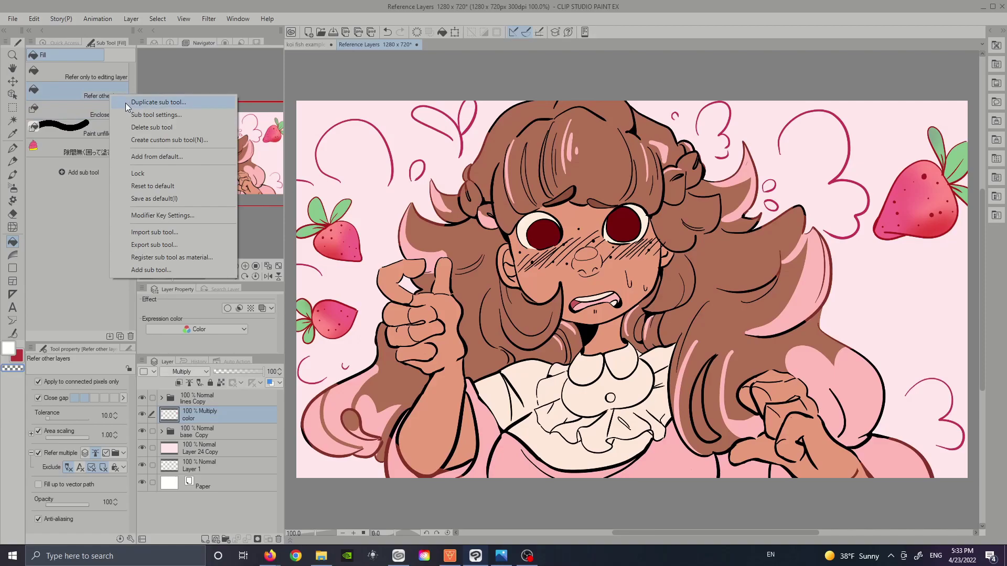
{"action": "left_click", "coordinate": [124, 103]}
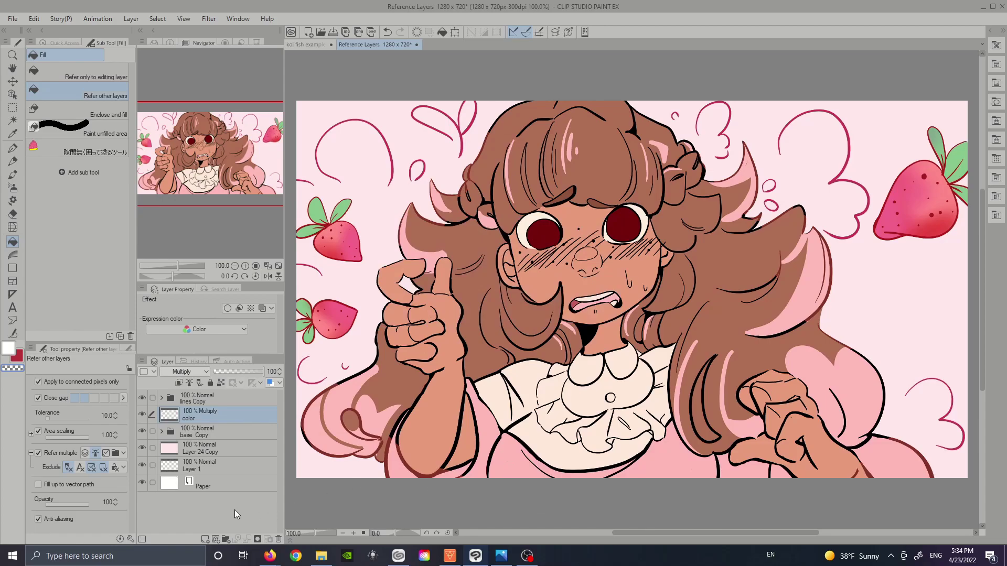
{"action": "left_click", "coordinate": [120, 539]}
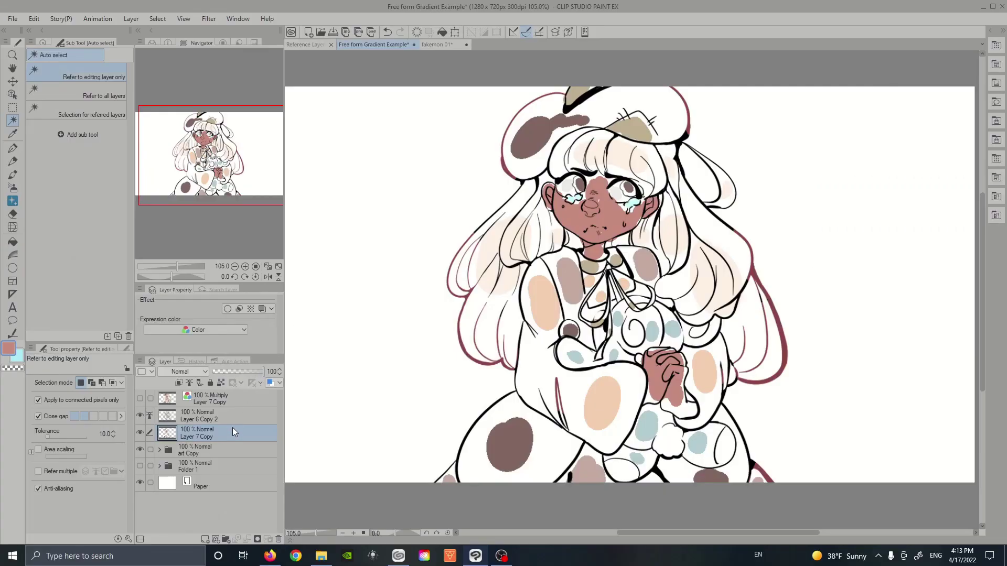
- Run Colorize (Technology preview) on the color spots of Layer 7 Copy and accept the server upload notice
{"action": "left_click", "coordinate": [32, 18]}
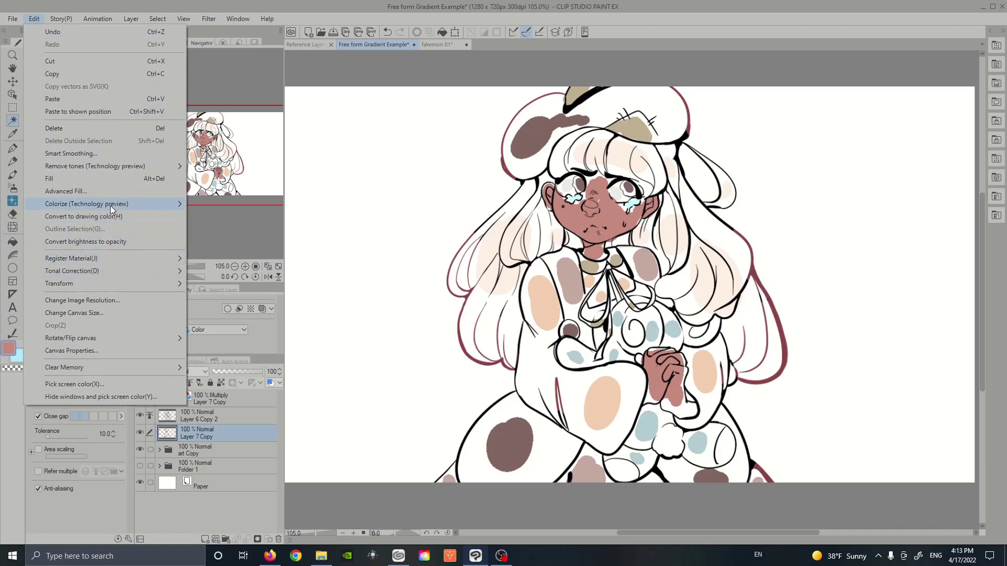
{"action": "mouse_move", "coordinate": [112, 204]}
{"action": "left_click", "coordinate": [260, 219]}
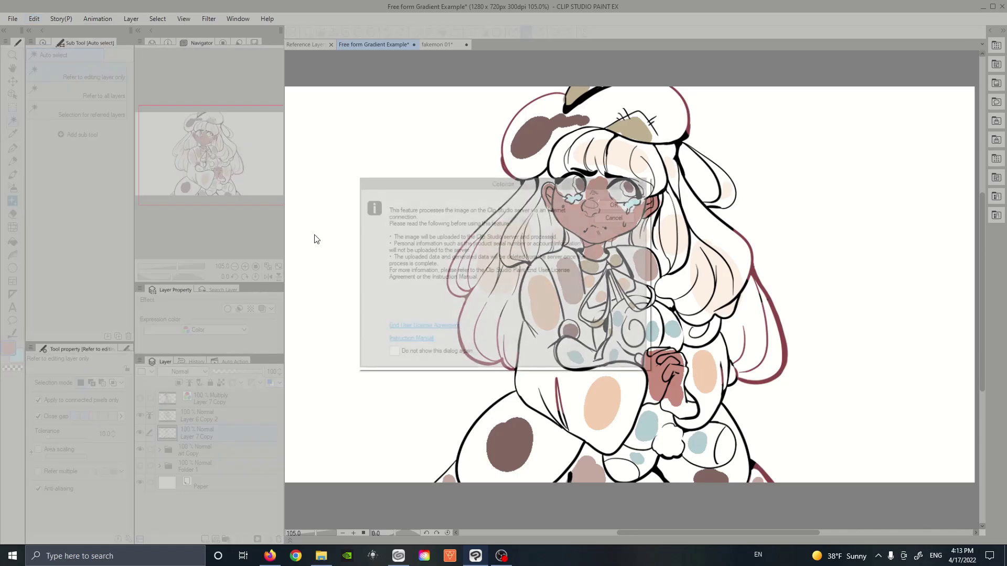
{"action": "left_click", "coordinate": [616, 204]}
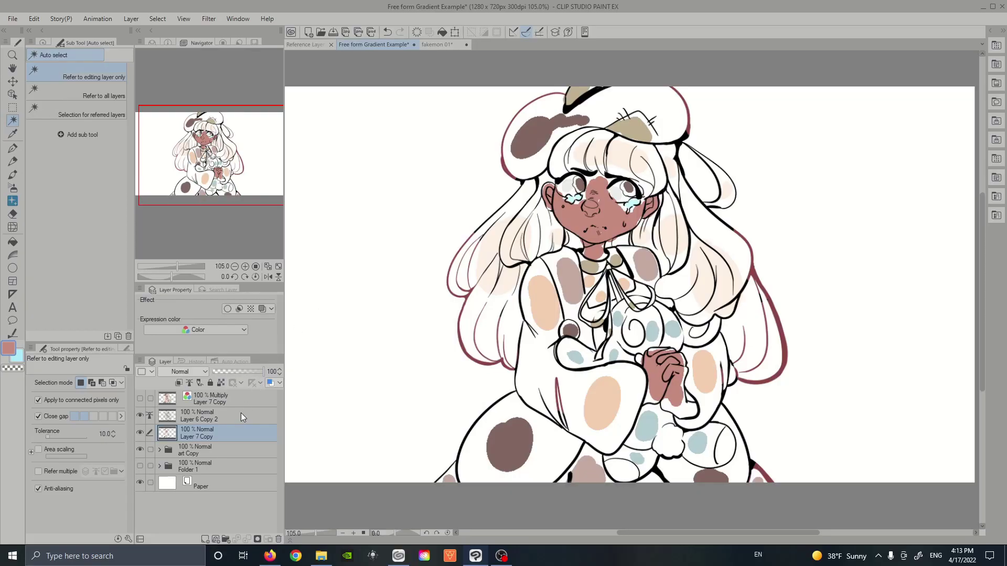
{"action": "left_click", "coordinate": [34, 19]}
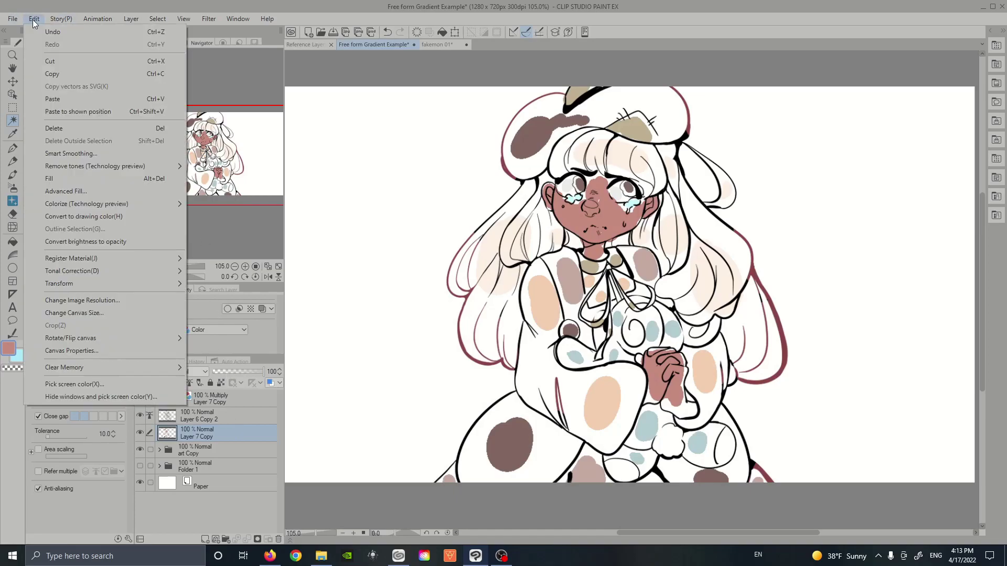
{"action": "mouse_move", "coordinate": [45, 19]}
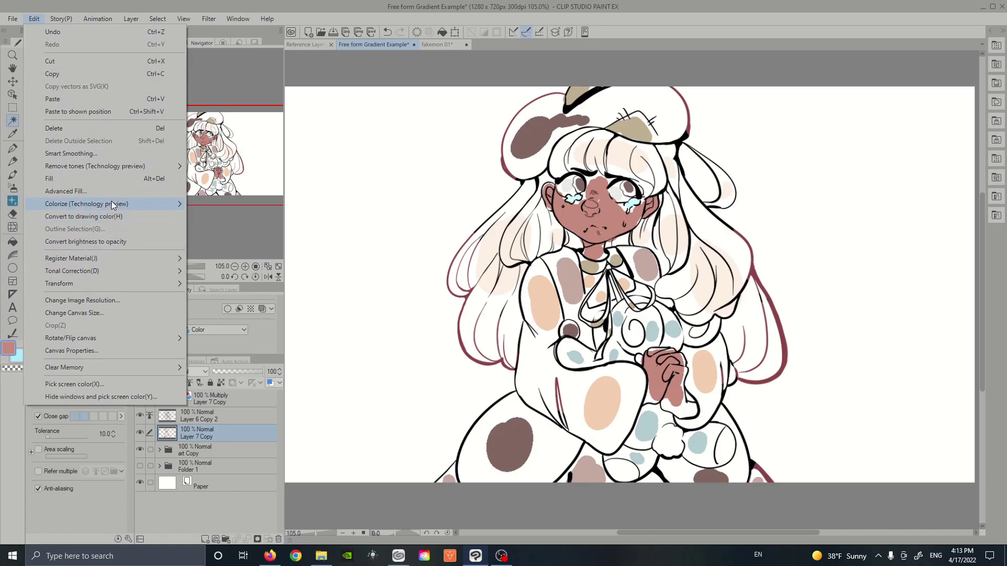
{"action": "mouse_move", "coordinate": [136, 206]}
{"action": "left_click", "coordinate": [260, 218]}
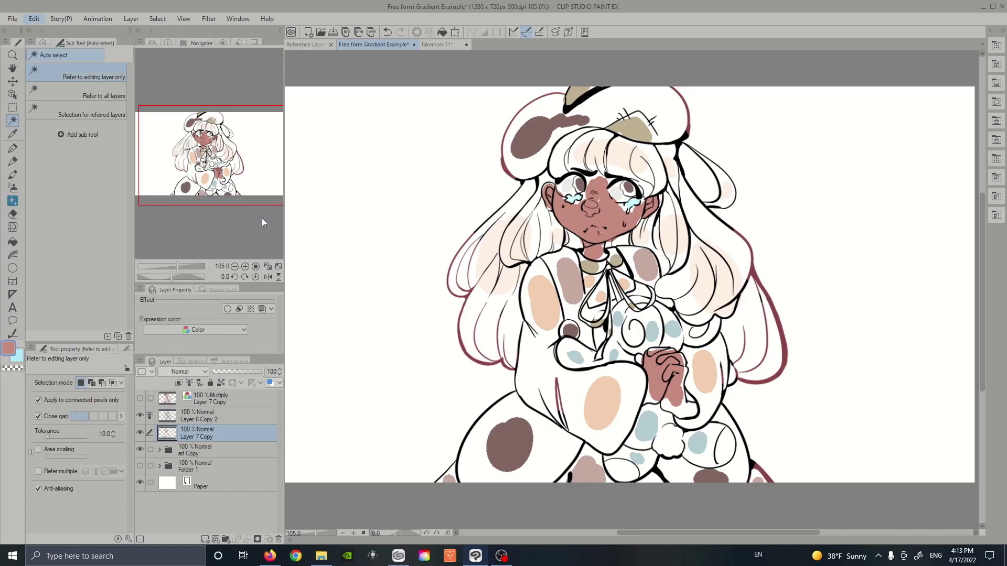
{"action": "key", "text": "Return"}
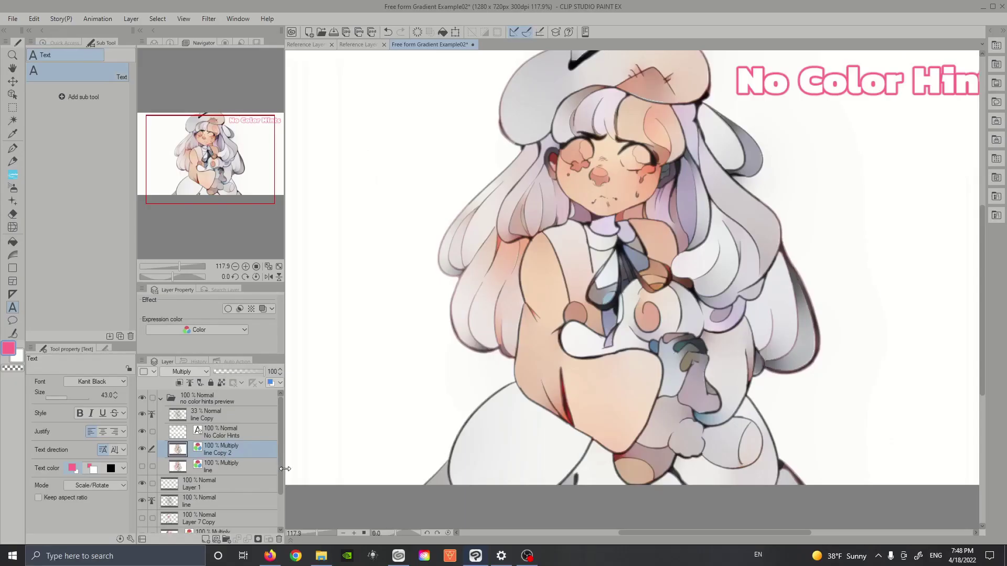
{"action": "scroll", "coordinate": [157, 521], "scroll_direction": "down", "scroll_amount": 2}
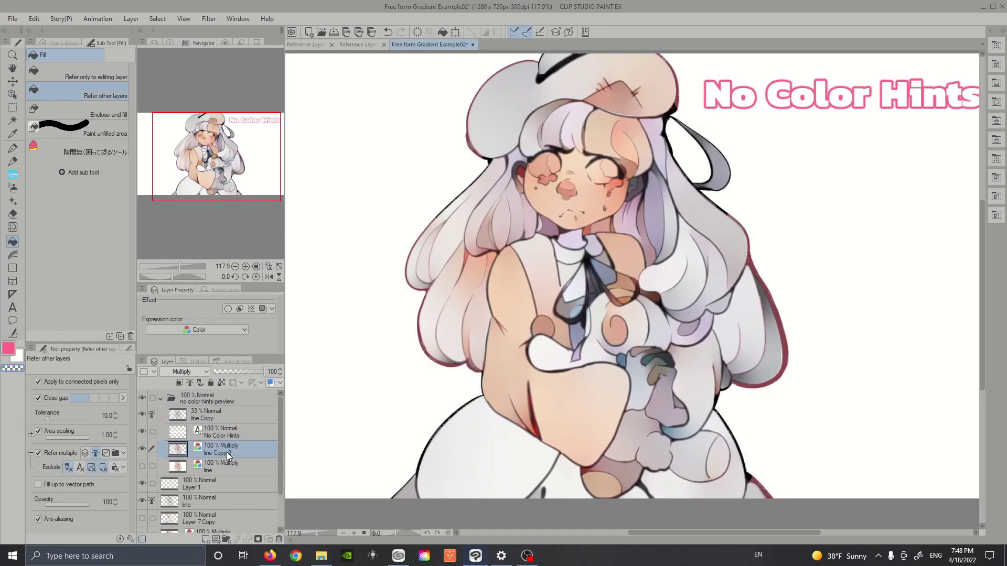
{"action": "right_click", "coordinate": [226, 452]}
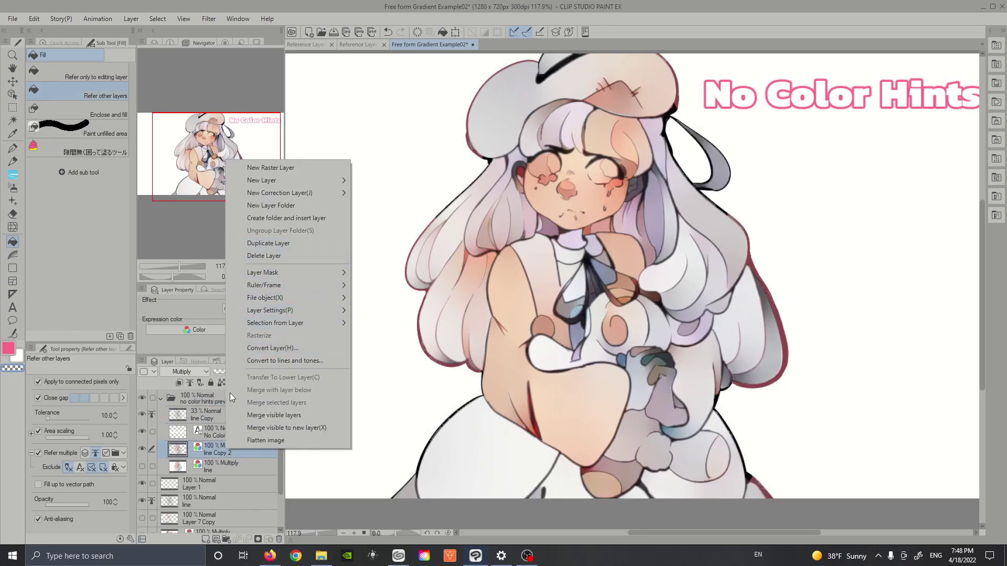
{"action": "key", "text": "Escape"}
{"action": "left_click", "coordinate": [10, 186]}
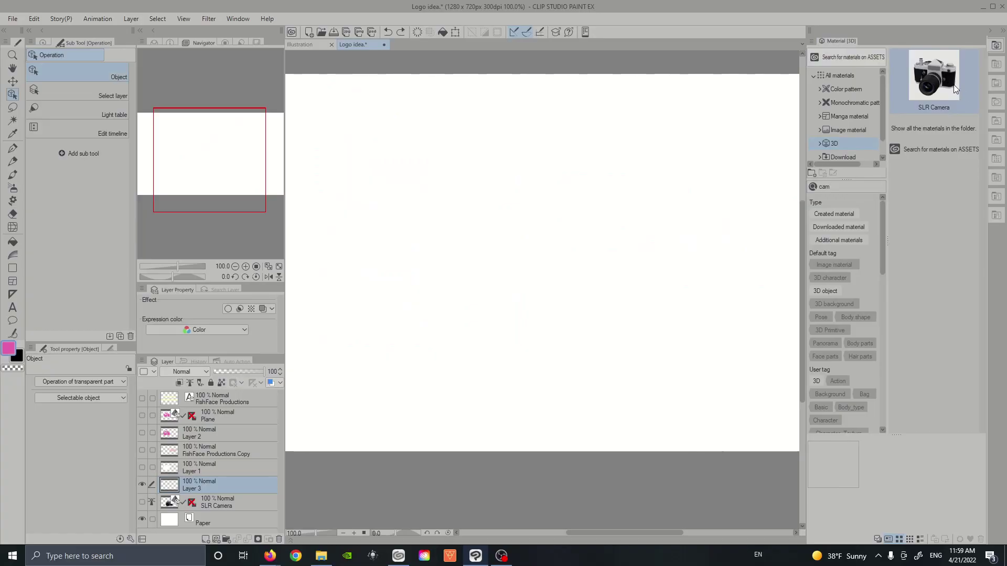
- Place the SLR Camera 3D material on the logo canvas and rotate it around its vertical axis
{"action": "left_click_drag", "start_coordinate": [953, 84], "coordinate": [570, 278]}
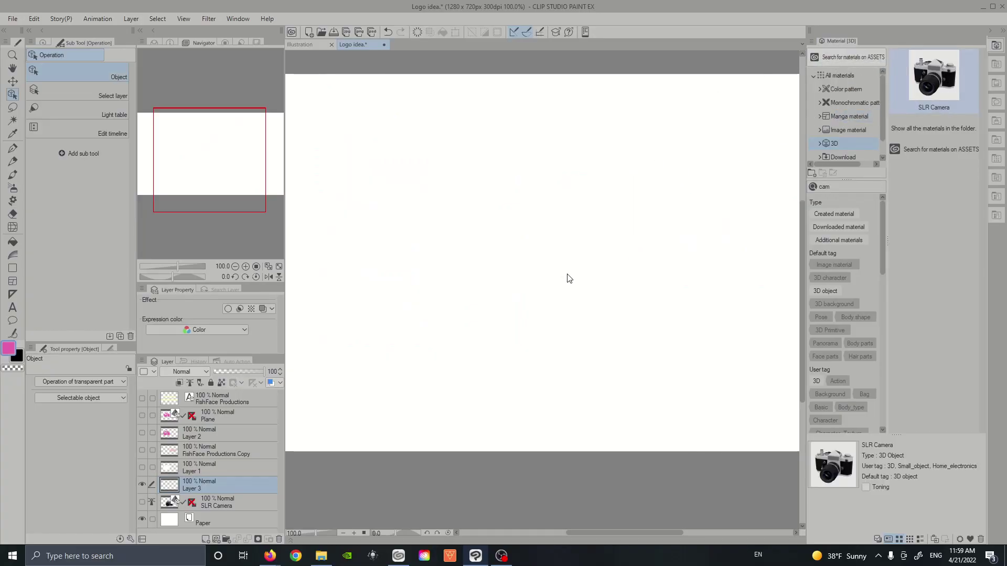
{"action": "left_click", "coordinate": [622, 293]}
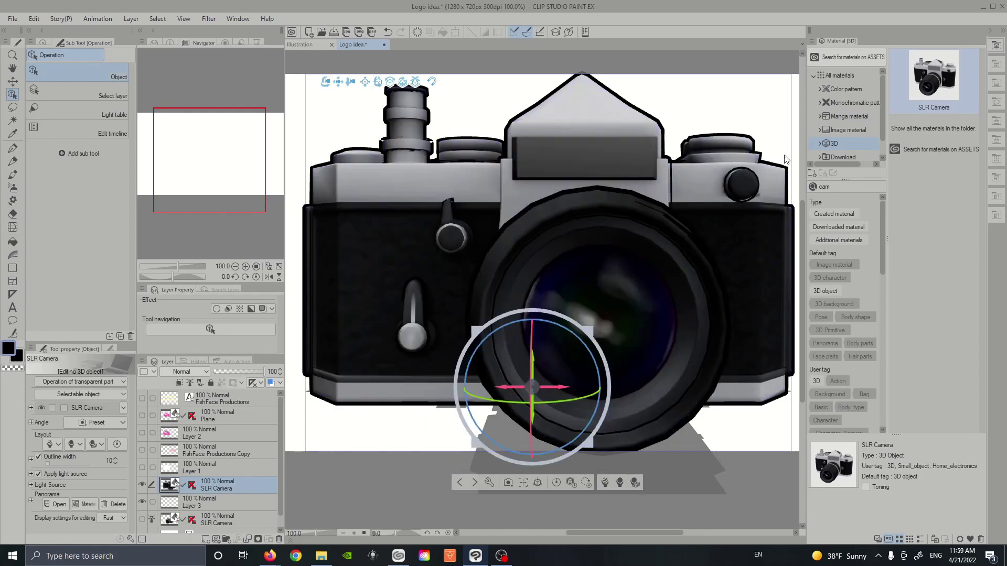
{"action": "left_click_drag", "start_coordinate": [581, 395], "coordinate": [511, 401]}
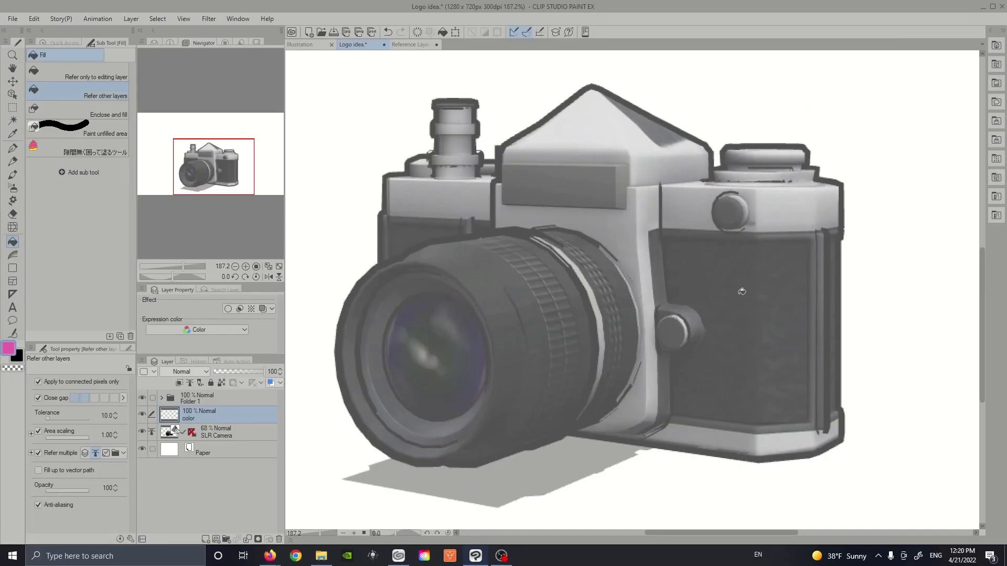
- Fill the camera's side panel, lens, front, viewfinder housing and top plate areas with pink on the color layer
{"action": "left_click", "coordinate": [742, 292]}
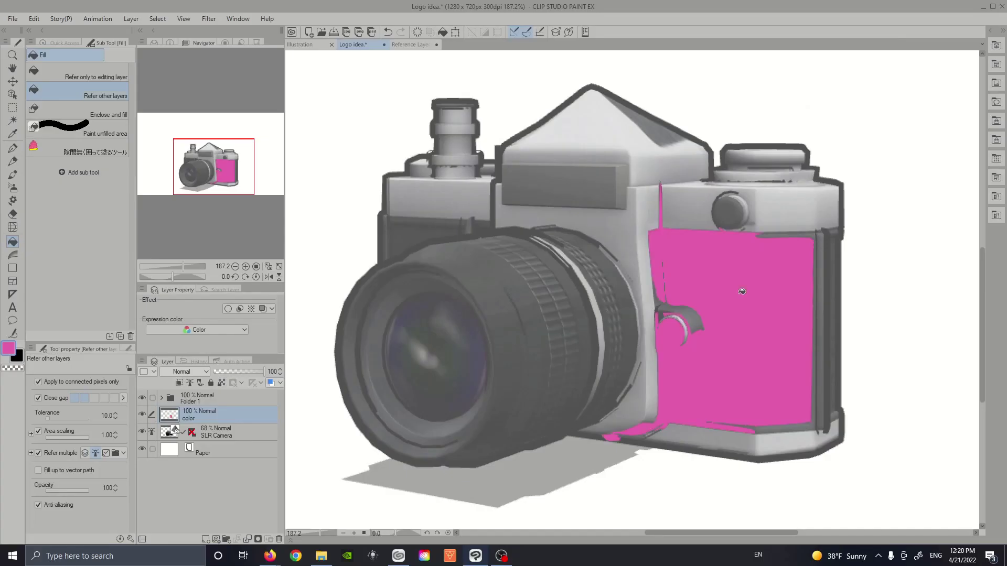
{"action": "left_click", "coordinate": [600, 231]}
{"action": "left_click", "coordinate": [418, 228]}
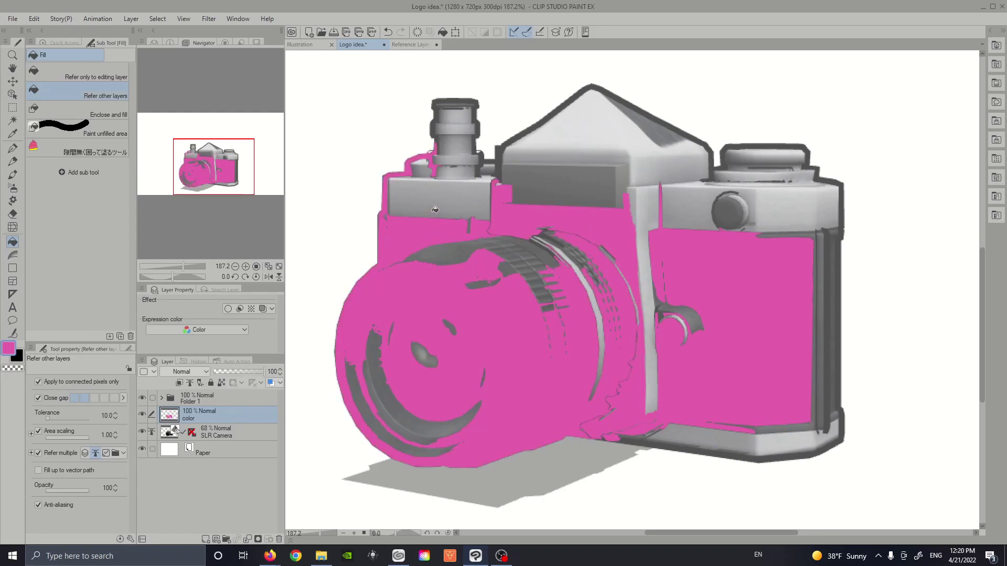
{"action": "left_click", "coordinate": [437, 209]}
{"action": "left_click", "coordinate": [548, 176]}
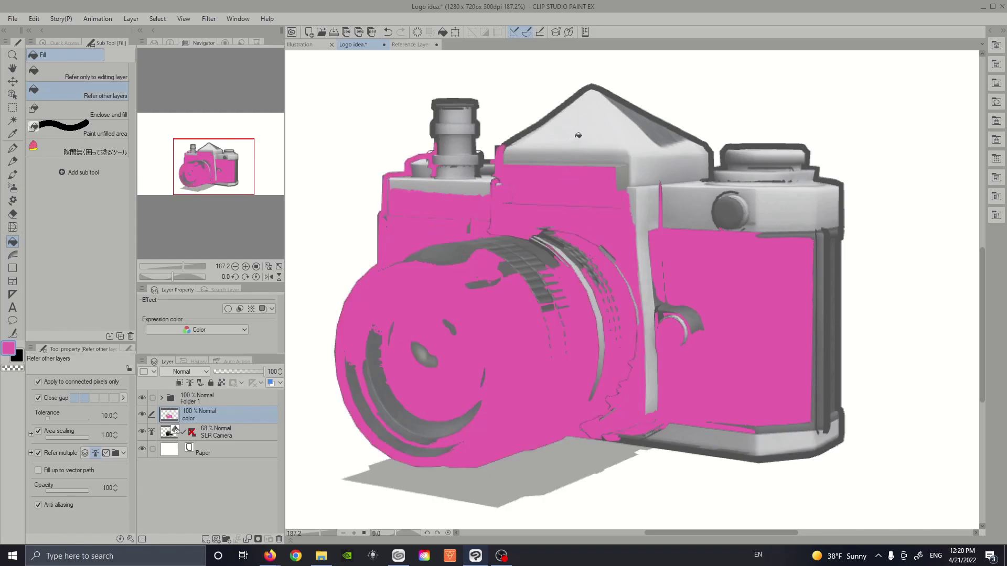
{"action": "left_click", "coordinate": [578, 136]}
{"action": "left_click", "coordinate": [695, 204]}
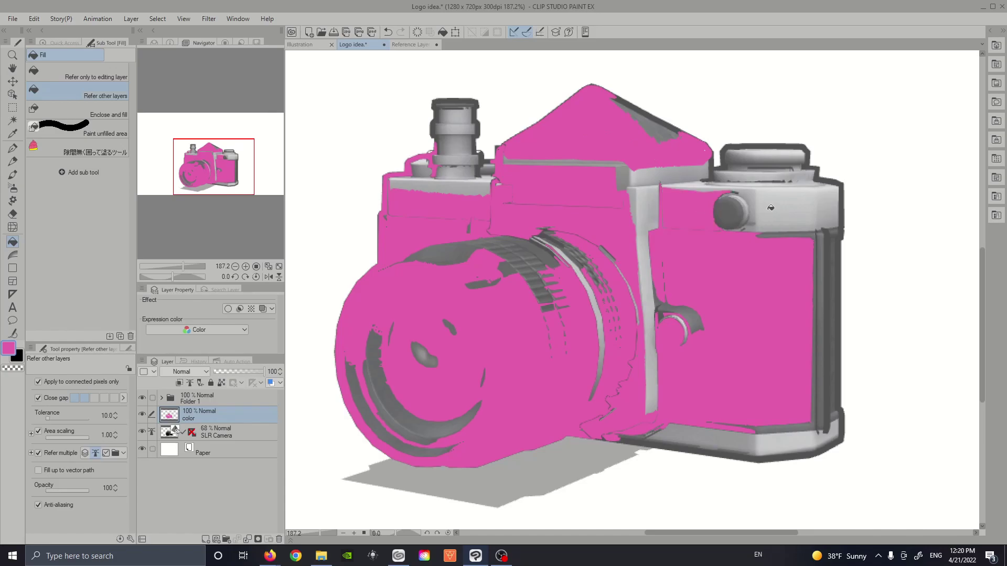
{"action": "left_click", "coordinate": [769, 208]}
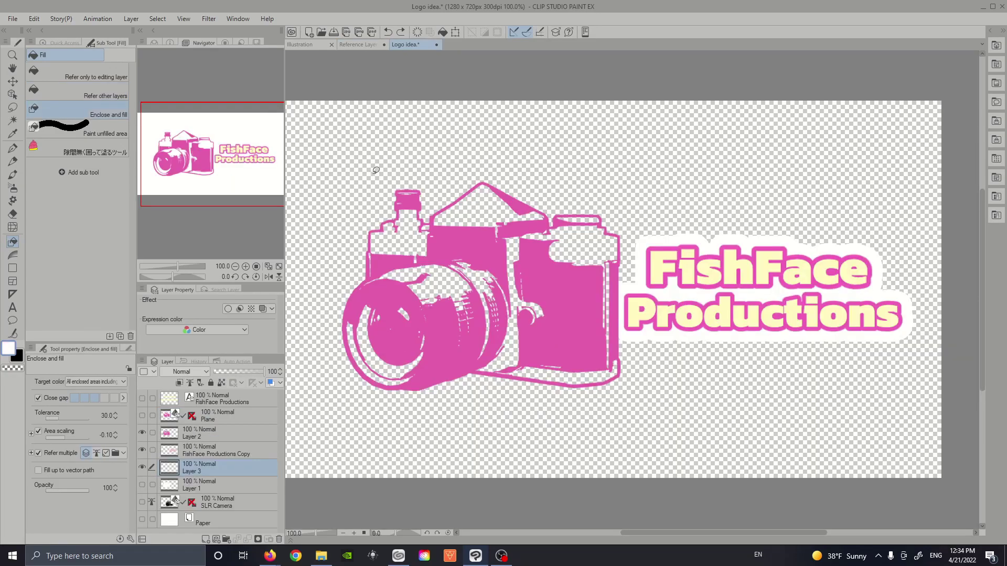
- Fill the gaps inside the pink camera with white on Layer 3 using Enclose and fill around the whole camera
{"action": "mouse_move", "coordinate": [360, 177]}
{"action": "left_mouse_down"}
{"action": "mouse_move", "coordinate": [316, 357]}
{"action": "mouse_move", "coordinate": [418, 445]}
{"action": "mouse_move", "coordinate": [552, 450]}
{"action": "mouse_move", "coordinate": [630, 412]}
{"action": "mouse_move", "coordinate": [662, 314]}
{"action": "mouse_move", "coordinate": [664, 270]}
{"action": "mouse_move", "coordinate": [451, 138]}
{"action": "left_mouse_up"}
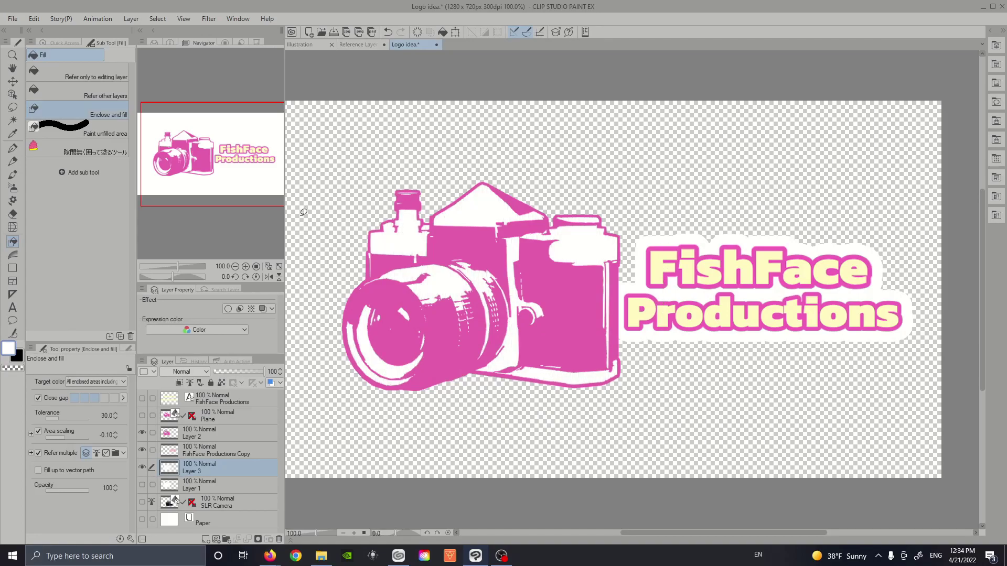
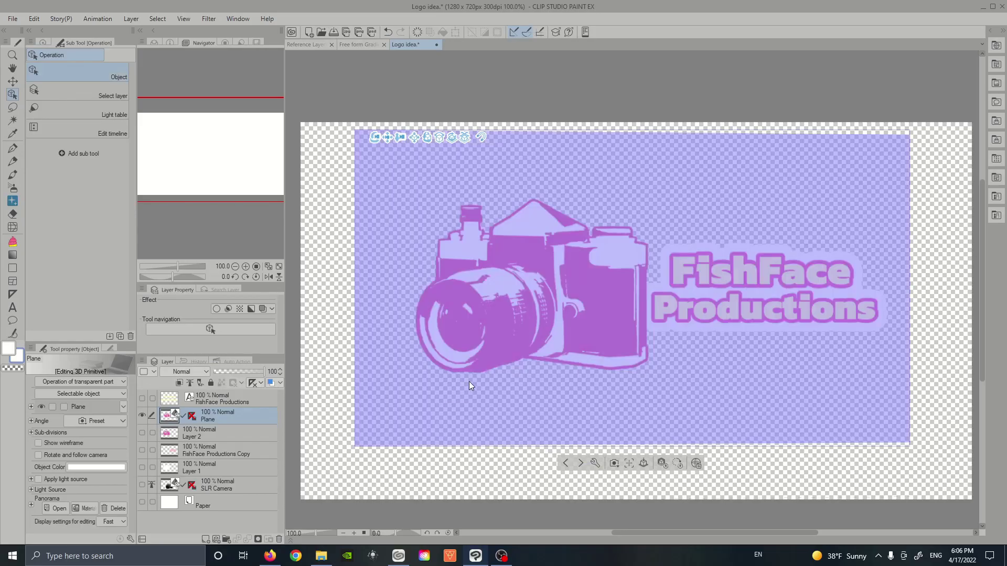
- Select the 3D plane carrying the FishFace Productions logo and rotate it back and forth around its vertical axis
{"action": "left_click", "coordinate": [469, 382]}
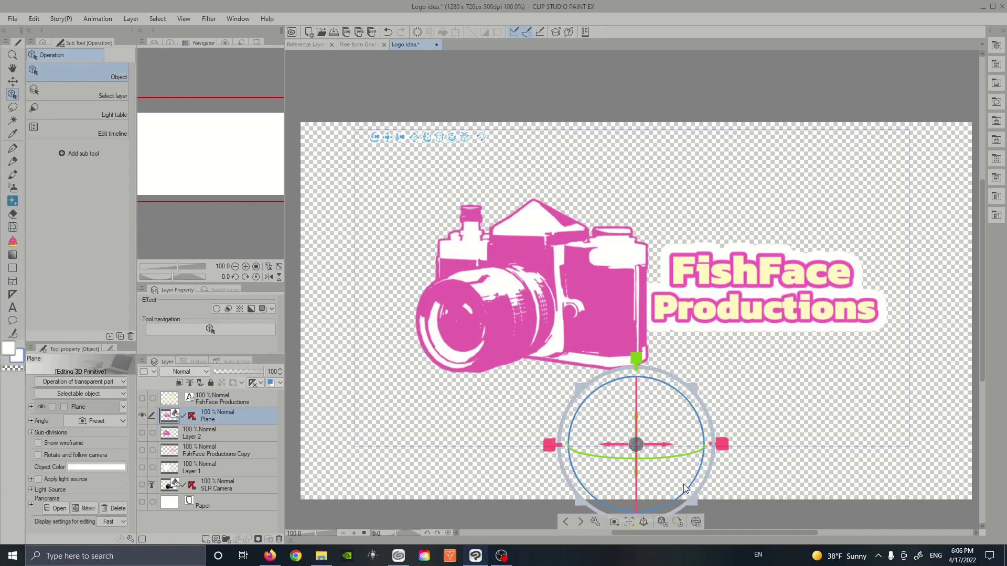
{"action": "left_click_drag", "start_coordinate": [700, 450], "coordinate": [540, 474]}
{"action": "left_click_drag", "start_coordinate": [599, 453], "coordinate": [849, 447]}
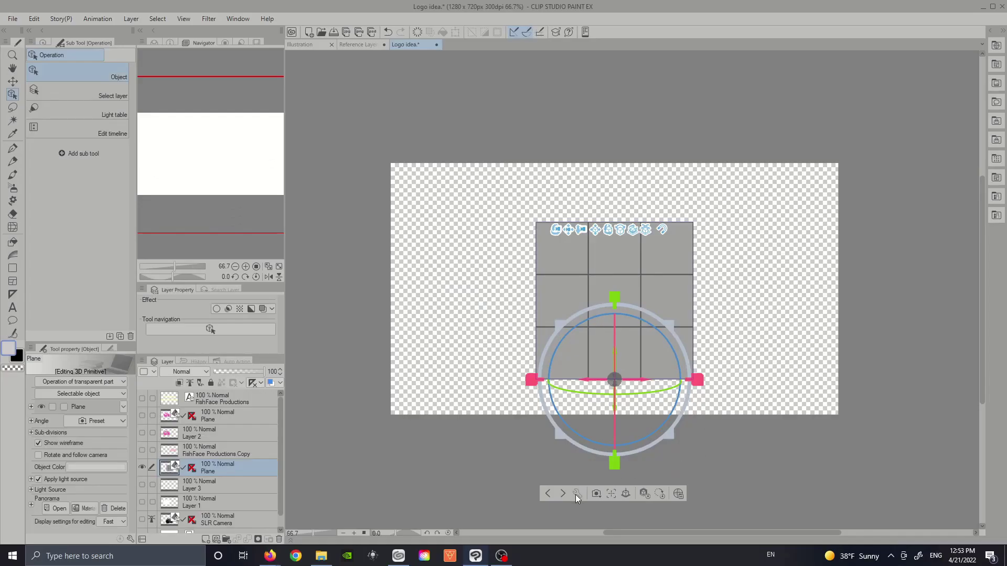
- Open the new gray plane's detailed primitive settings and turn off Show wireframe
{"action": "left_click", "coordinate": [576, 495]}
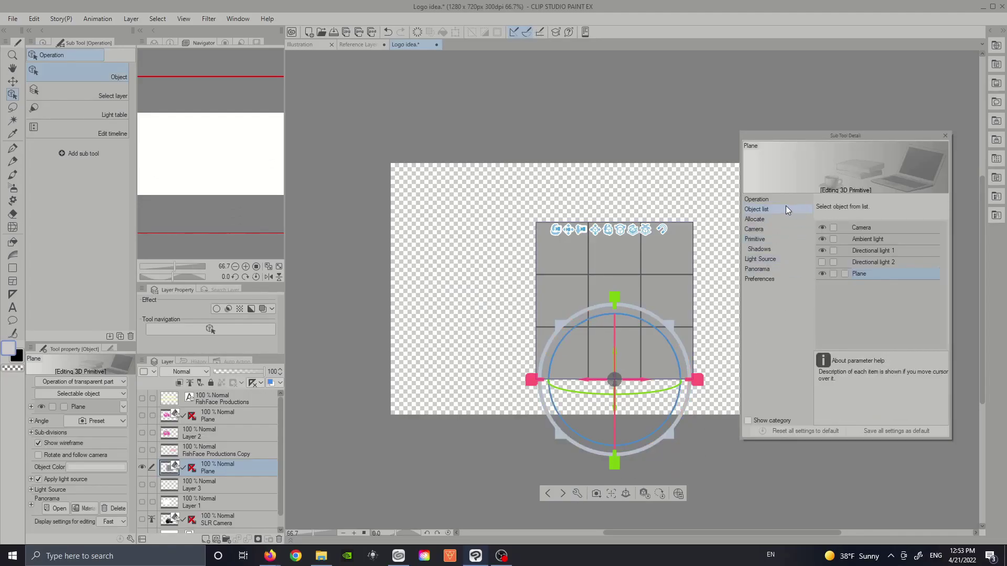
{"action": "left_click", "coordinate": [775, 241]}
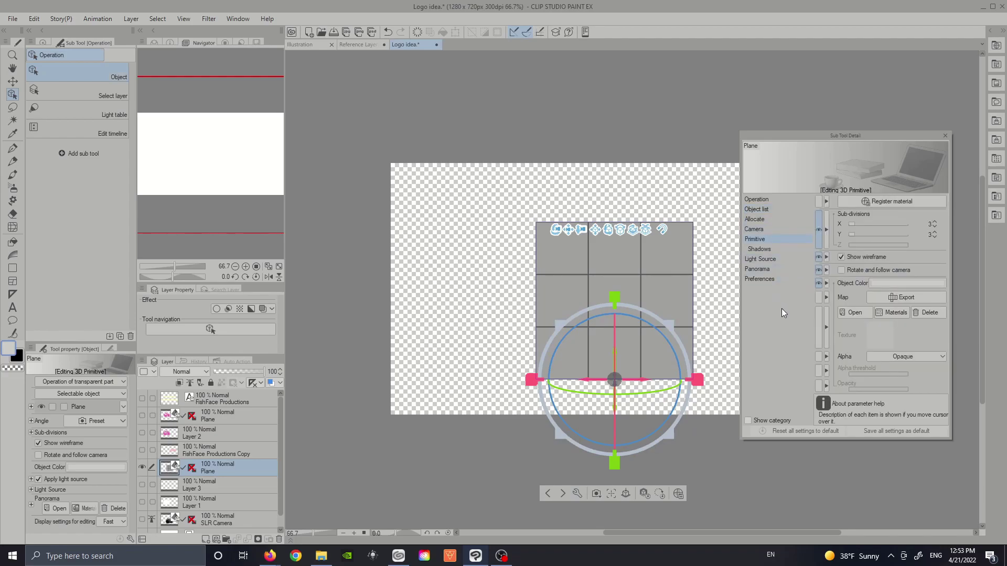
{"action": "left_click", "coordinate": [841, 258]}
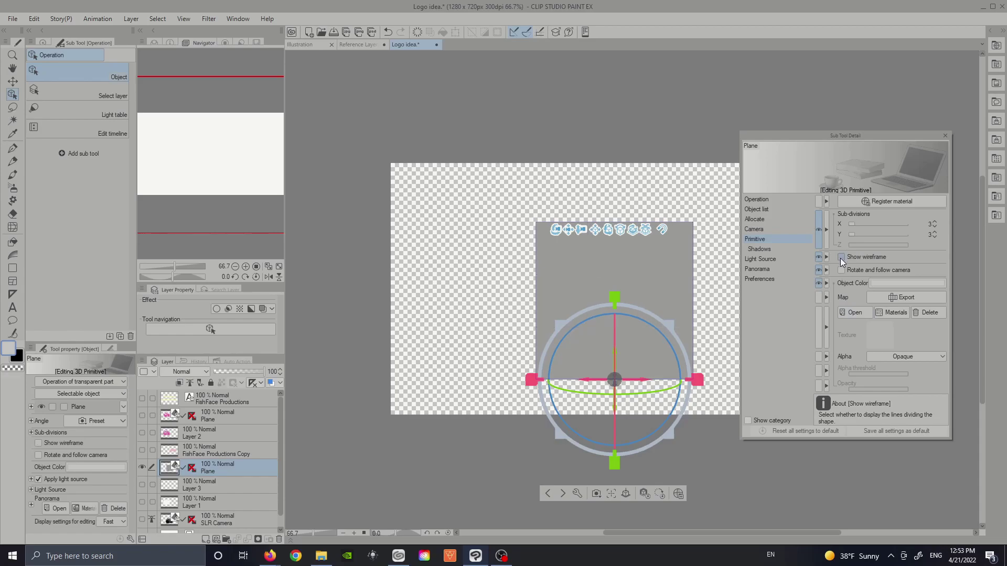
- Turn off the gray plane's wireframe, and disable Apply light source and Cast shadows on ground for the logo plane
{"action": "left_click", "coordinate": [841, 258]}
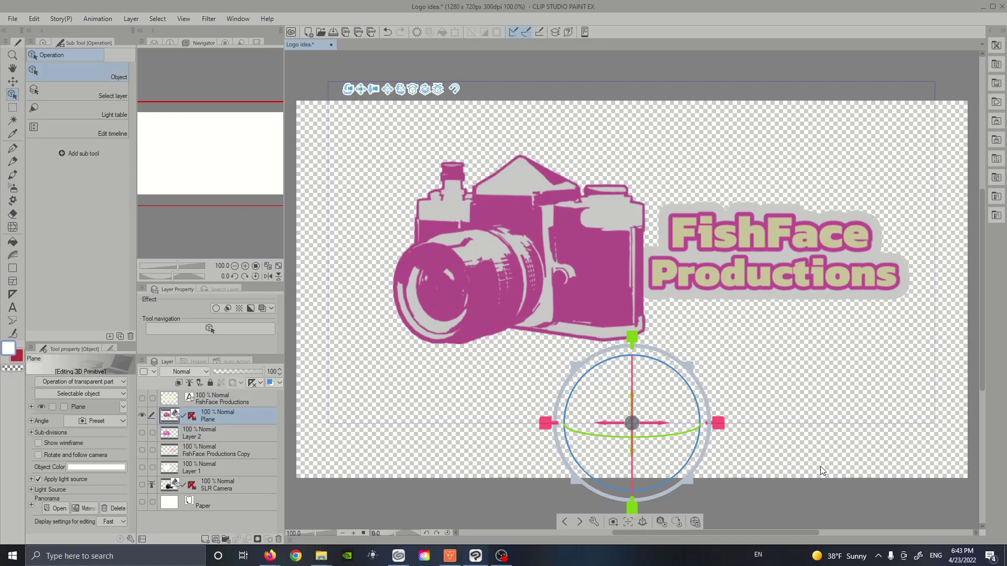
{"action": "left_click", "coordinate": [593, 522]}
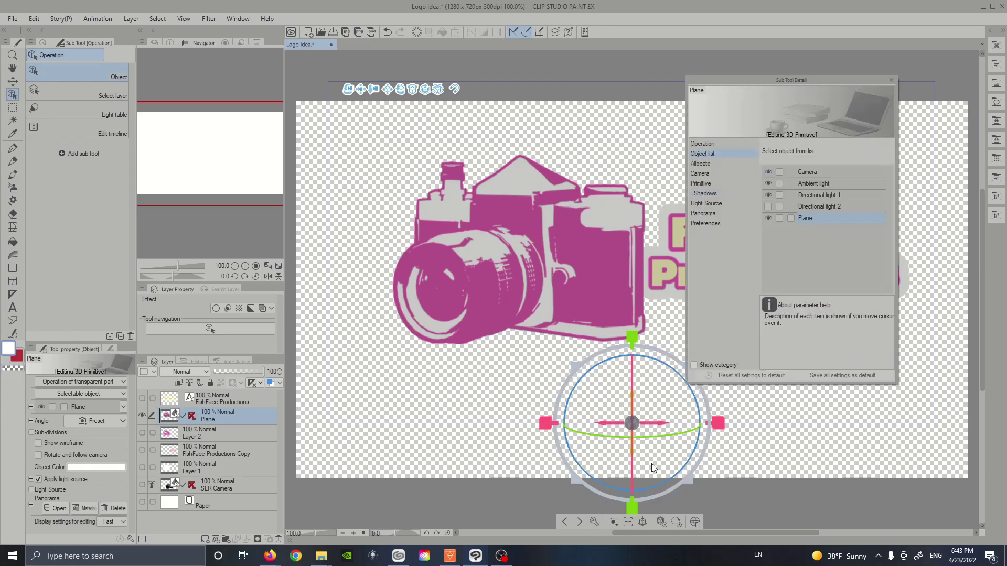
{"action": "left_click", "coordinate": [714, 193]}
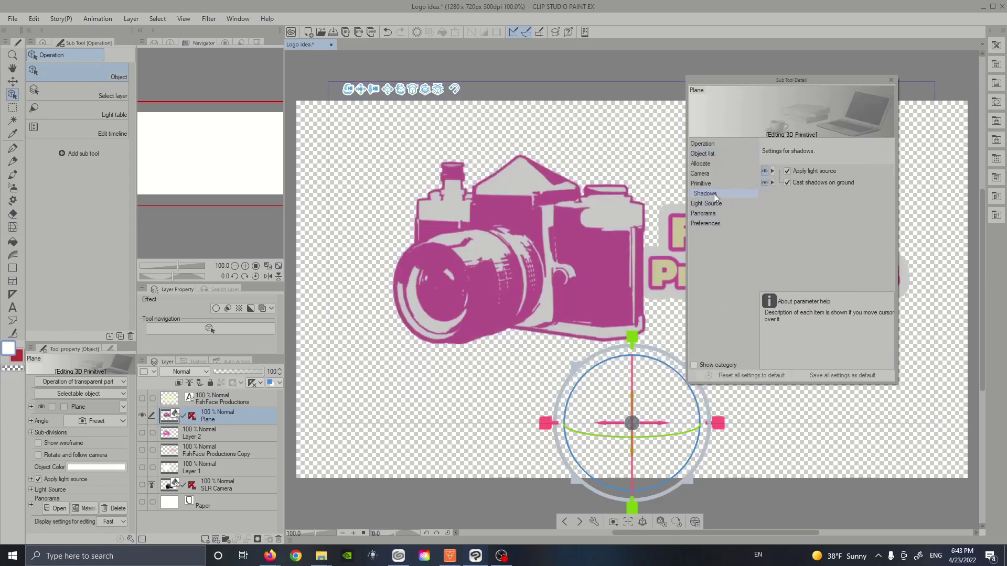
{"action": "left_click", "coordinate": [789, 173]}
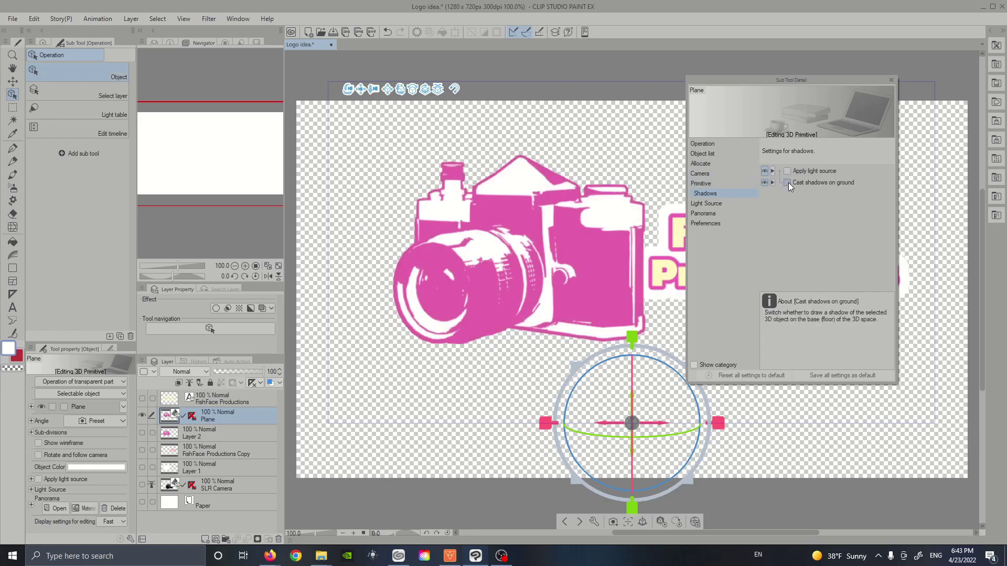
{"action": "left_click", "coordinate": [891, 80]}
- Scale down the FishFace Productions logo plane and adjust it with its 3D manipulator
{"action": "left_click_drag", "start_coordinate": [703, 378], "coordinate": [675, 394]}
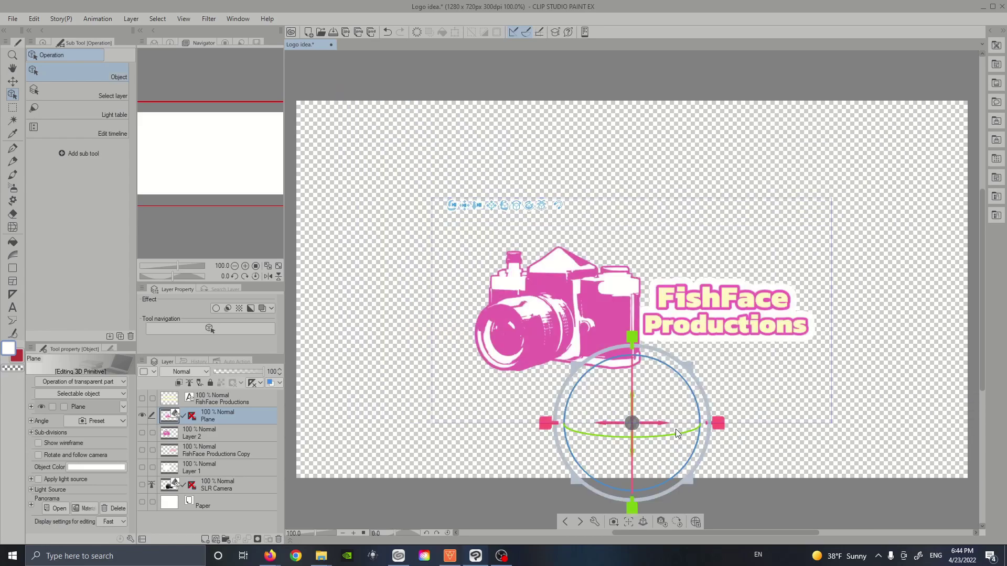
{"action": "left_click_drag", "start_coordinate": [676, 429], "coordinate": [678, 472]}
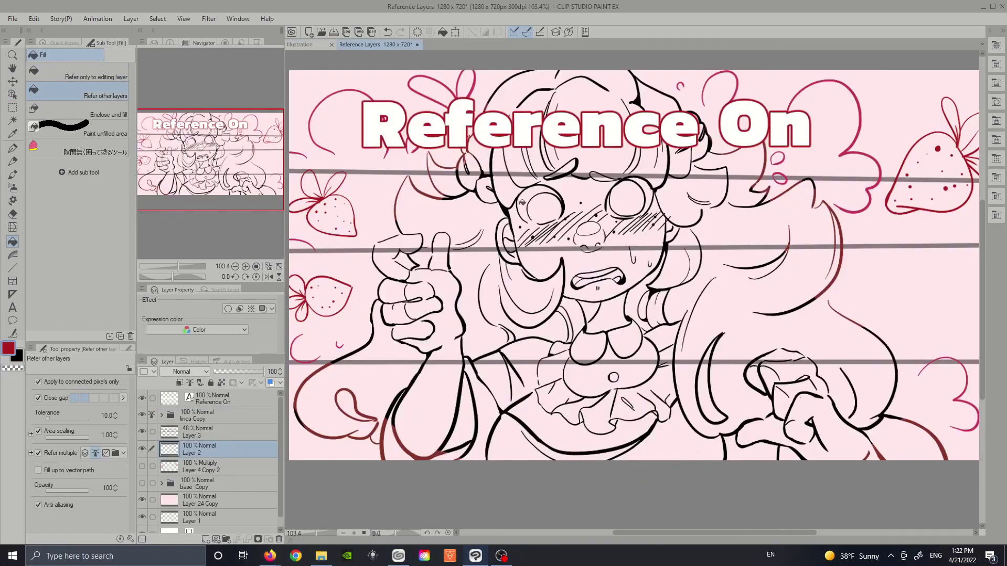
- Try filling the side hair and face with red on Layer 2, and undo the fills
{"action": "left_click", "coordinate": [476, 220]}
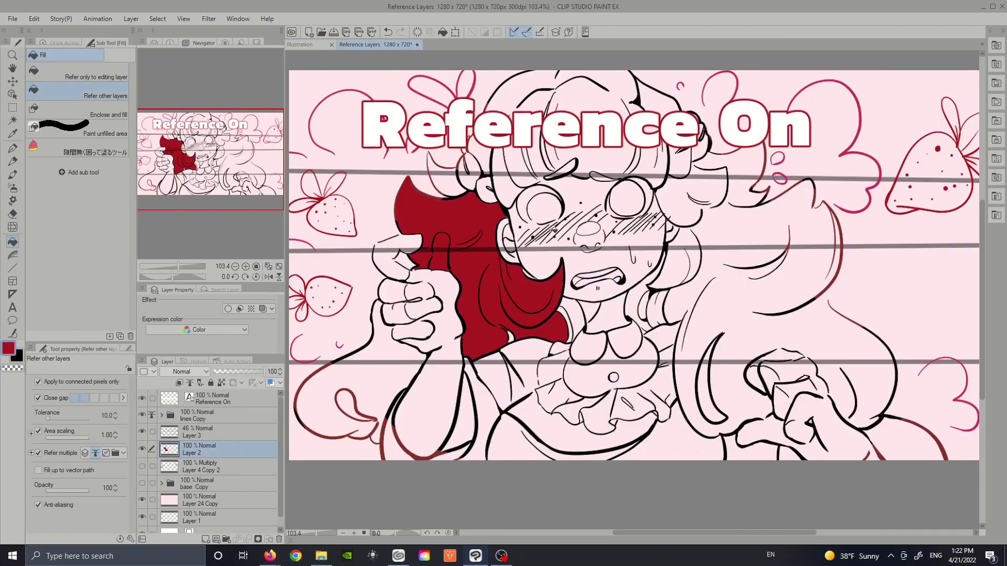
{"action": "left_click", "coordinate": [573, 258]}
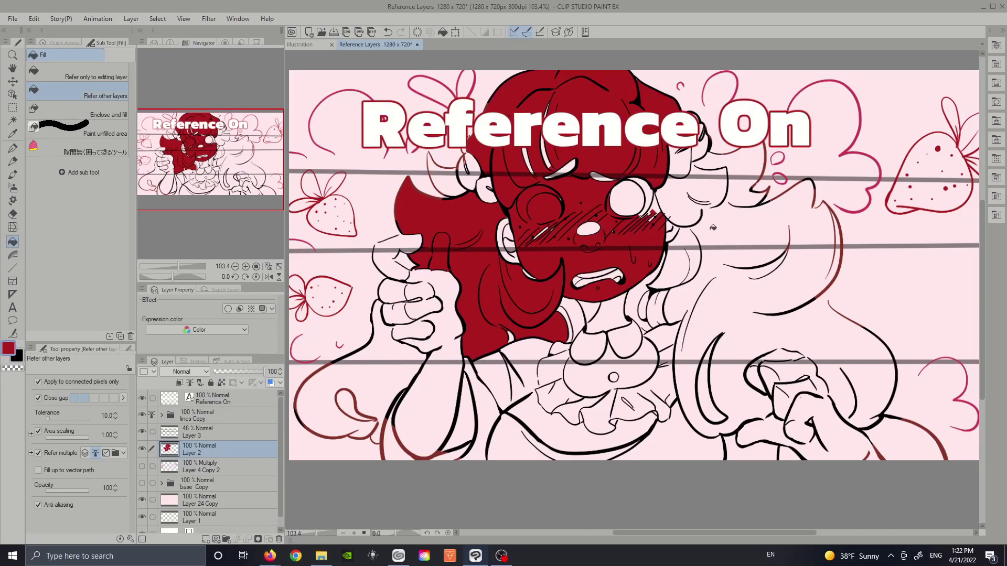
{"action": "key", "text": "ctrl+z"}
{"action": "key", "text": "ctrl+z"}
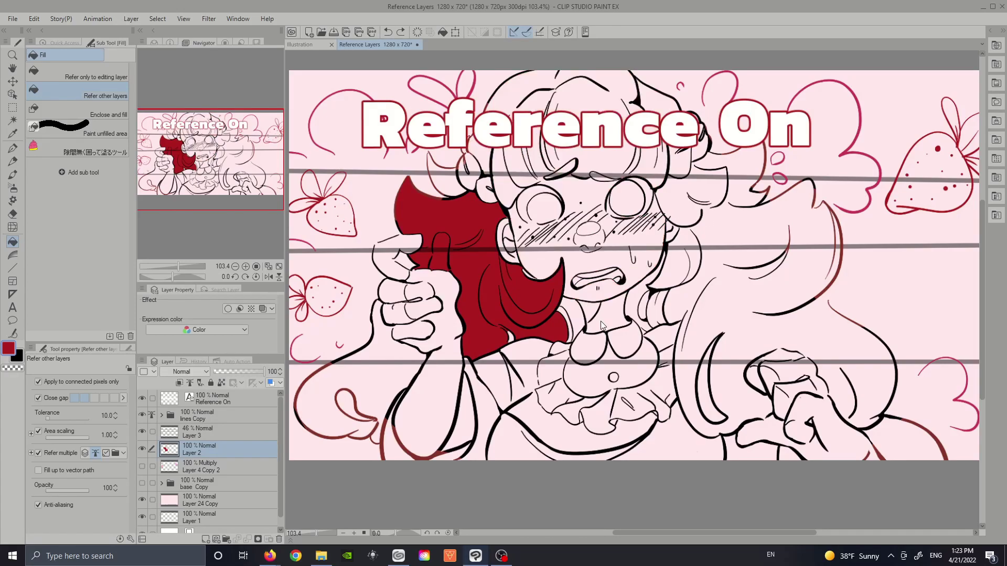
- Fill the character's hair, face, hair bun, ear, nose and remaining eye with red on Layer 2, referring to the reference layer
{"action": "left_click", "coordinate": [475, 274]}
{"action": "left_click", "coordinate": [581, 202]}
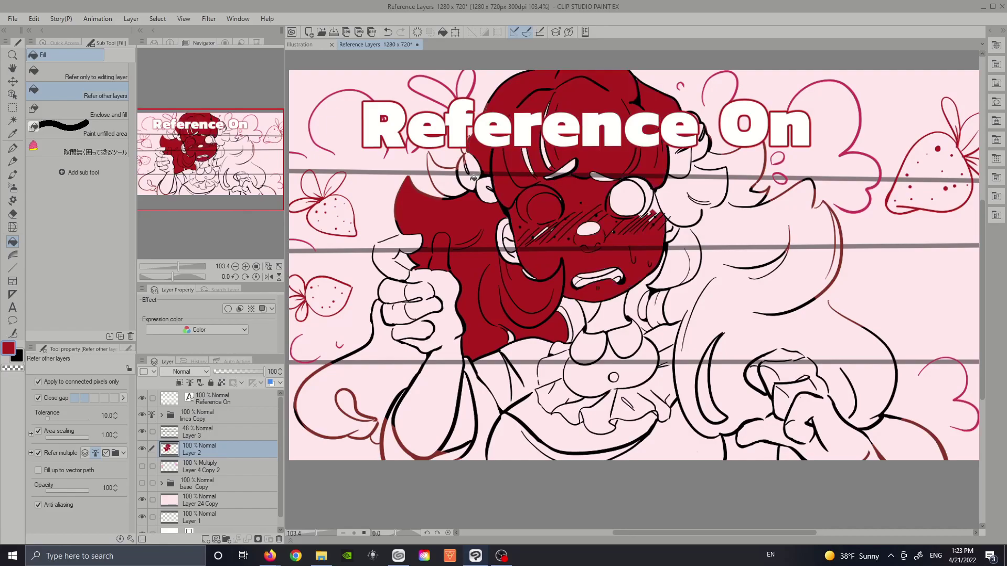
{"action": "left_click", "coordinate": [471, 176]}
{"action": "left_click", "coordinate": [489, 195]}
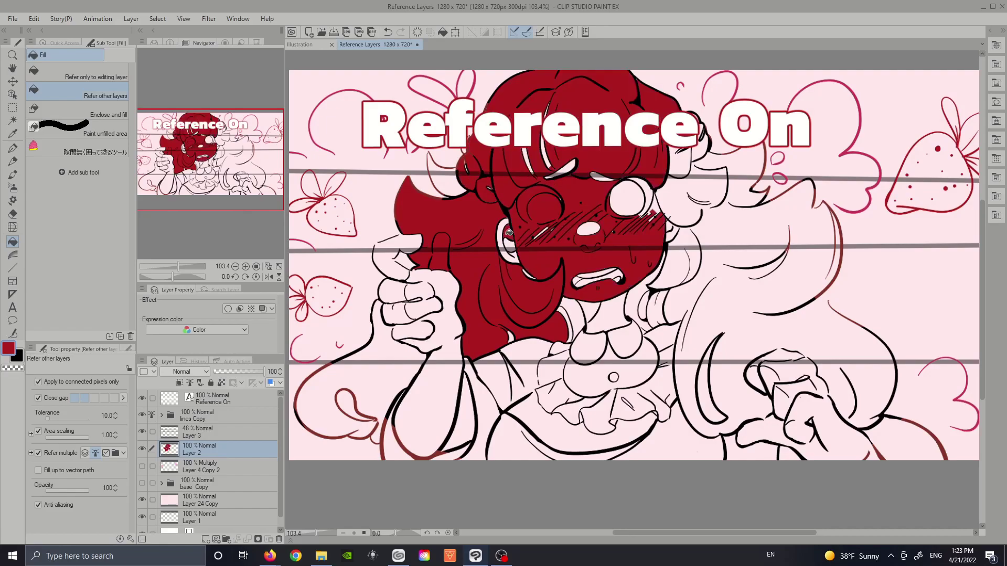
{"action": "left_click", "coordinate": [502, 240]}
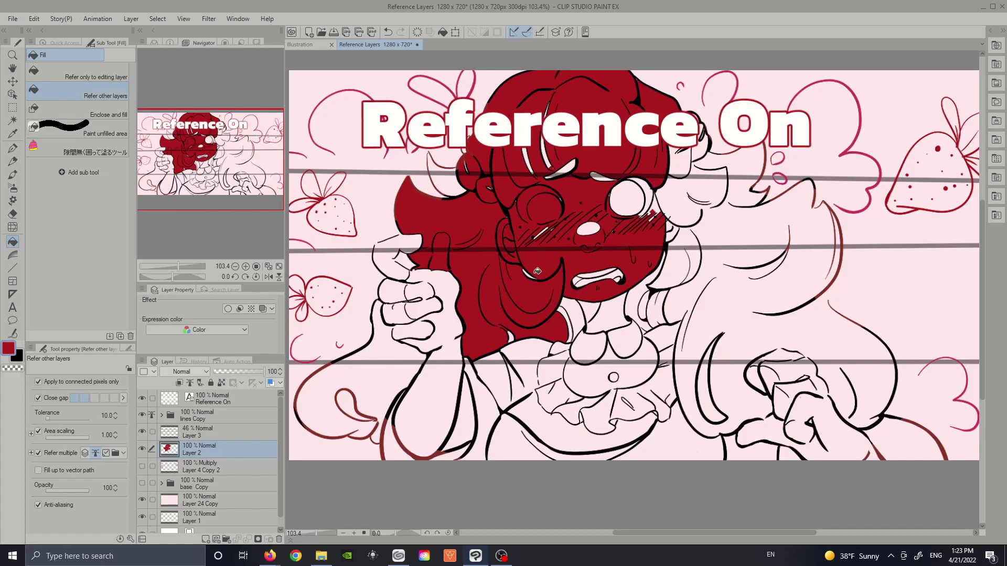
{"action": "left_click", "coordinate": [598, 224]}
{"action": "left_click", "coordinate": [630, 199]}
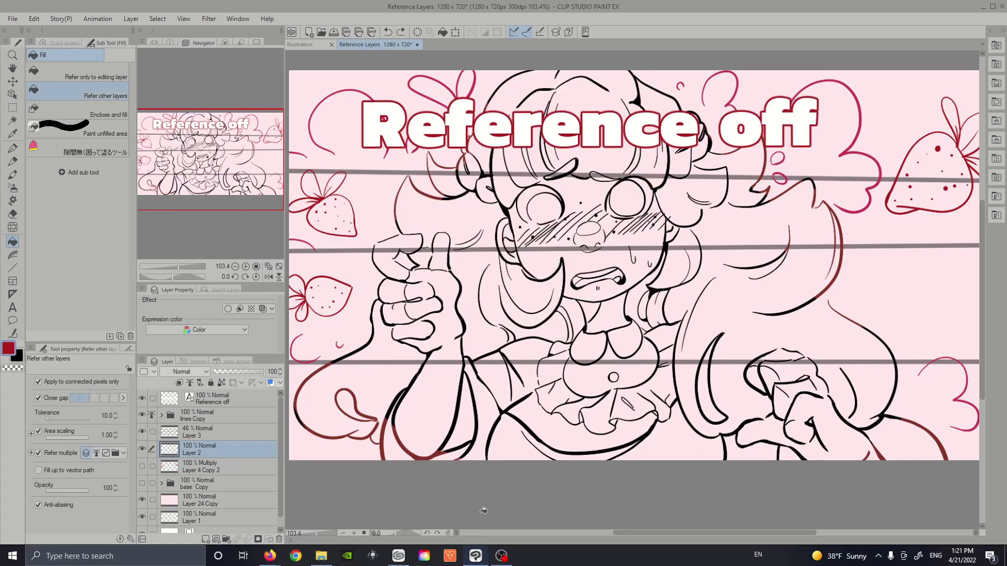
- In the Reference off example, fill the hand, side hair, face, eye and bangs with red while referring to all layers
{"action": "mouse_move", "coordinate": [446, 314]}
{"action": "left_mouse_down"}
{"action": "mouse_move", "coordinate": [542, 315]}
{"action": "mouse_move", "coordinate": [527, 273]}
{"action": "mouse_move", "coordinate": [451, 221]}
{"action": "mouse_move", "coordinate": [586, 222]}
{"action": "mouse_move", "coordinate": [588, 234]}
{"action": "mouse_move", "coordinate": [506, 225]}
{"action": "left_mouse_up"}
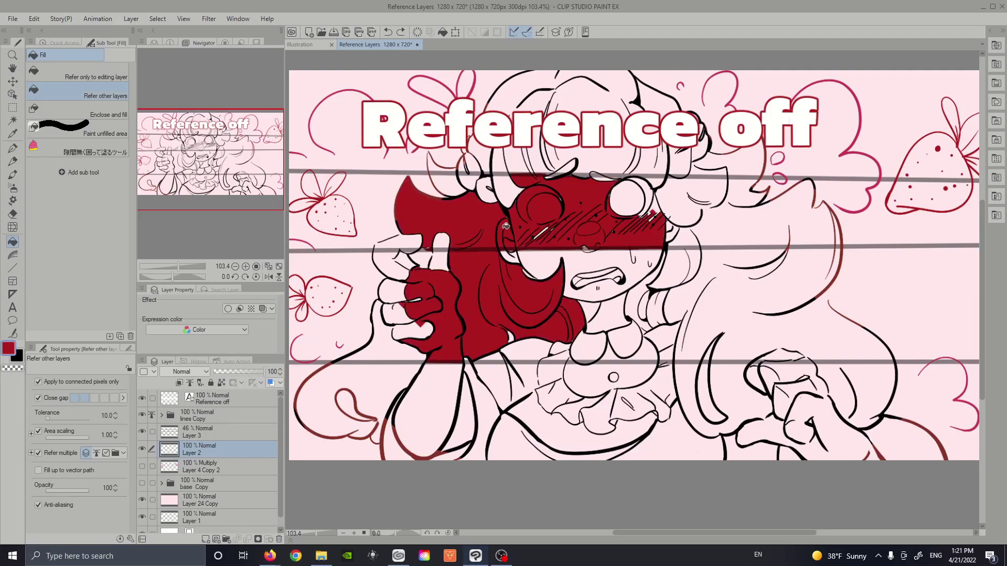
{"action": "left_click", "coordinate": [759, 223]}
{"action": "left_click", "coordinate": [629, 199]}
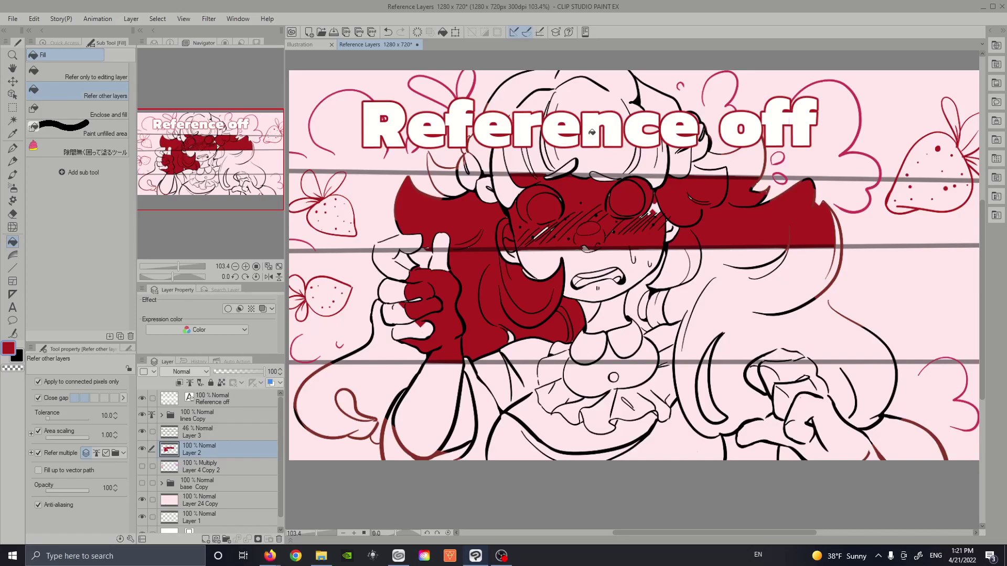
{"action": "left_click", "coordinate": [619, 140]}
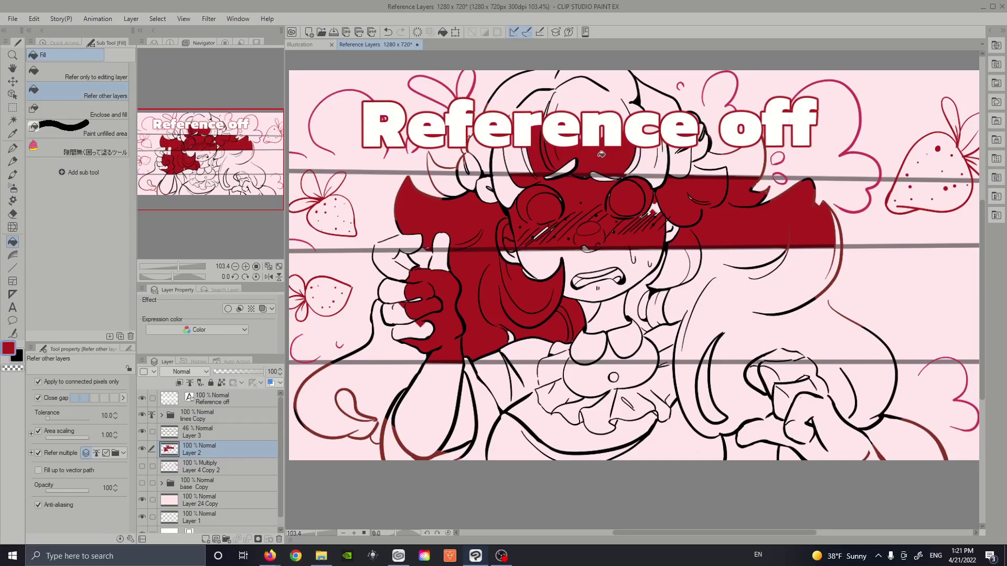
{"action": "left_click", "coordinate": [657, 163]}
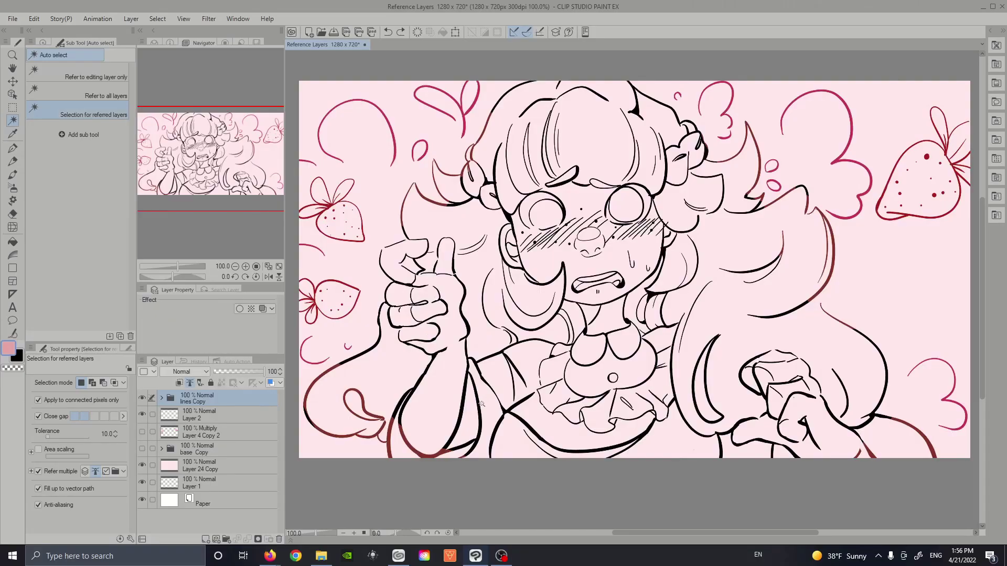
- Select all the dress areas along the drawing's lower edge with the Selection for referred layers tool
{"action": "left_click", "coordinate": [490, 415]}
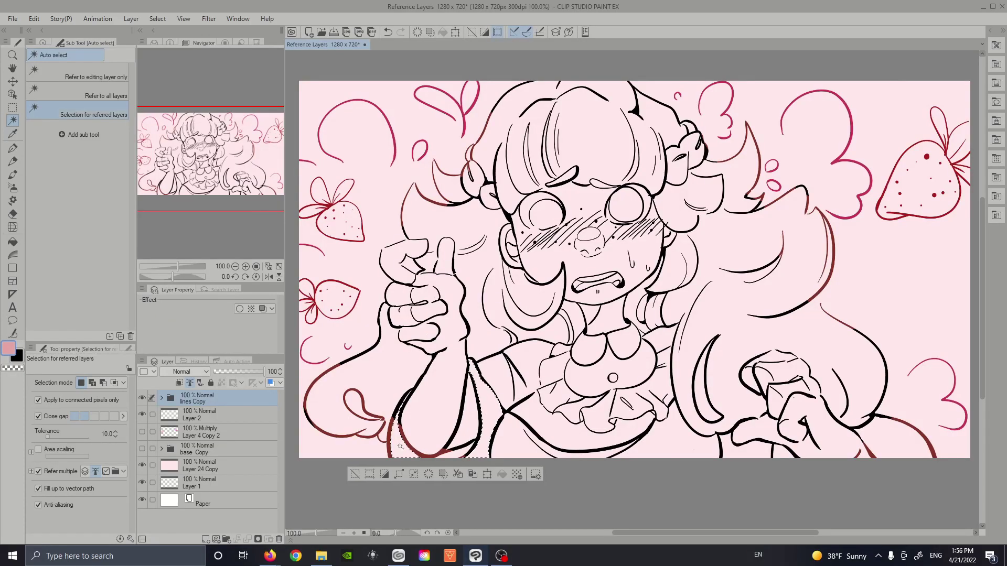
{"action": "left_click", "coordinate": [653, 442], "text": "shift"}
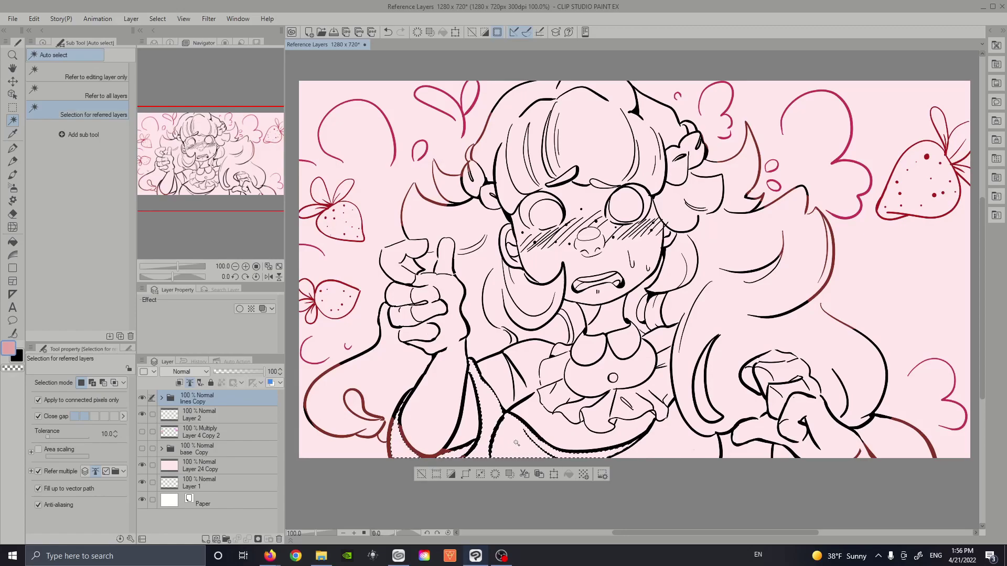
{"action": "left_click", "coordinate": [670, 447], "text": "shift"}
{"action": "left_click", "coordinate": [719, 446], "text": "shift"}
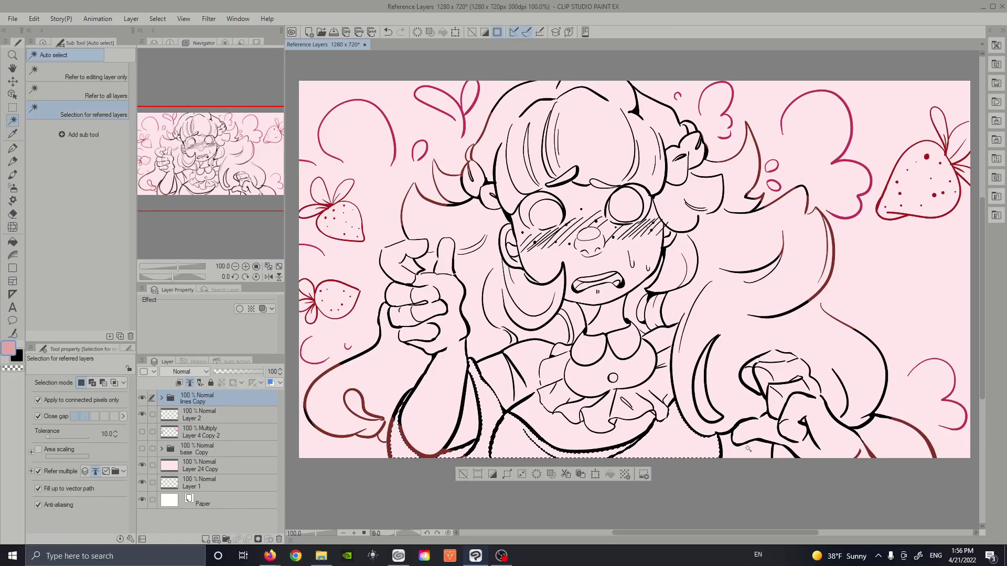
{"action": "left_click", "coordinate": [818, 443], "text": "shift"}
{"action": "left_click", "coordinate": [894, 442], "text": "shift"}
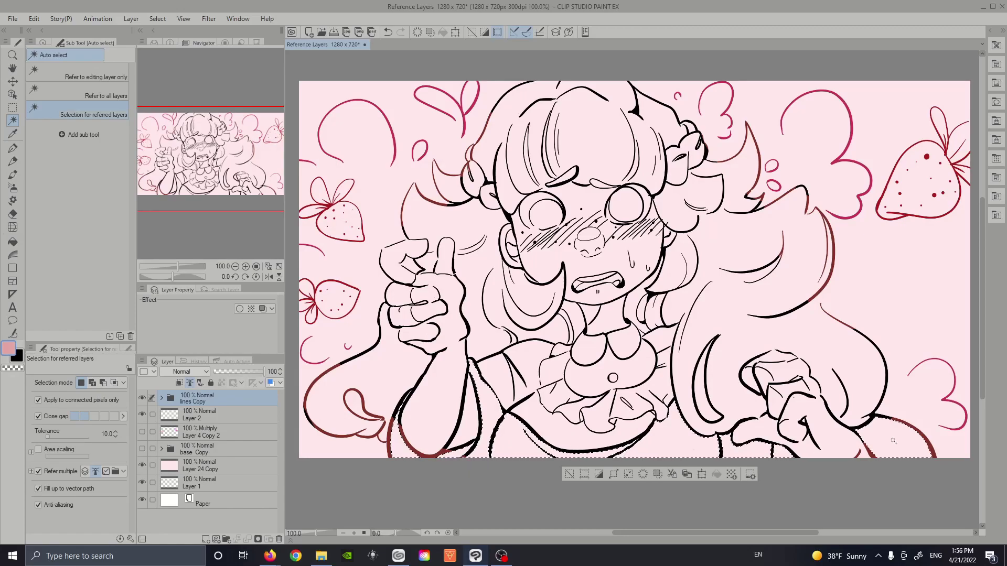
- Place the Argyle_transparent_IS color pattern into the selected dress areas and show the base Copy folder
{"action": "left_click", "coordinate": [996, 45]}
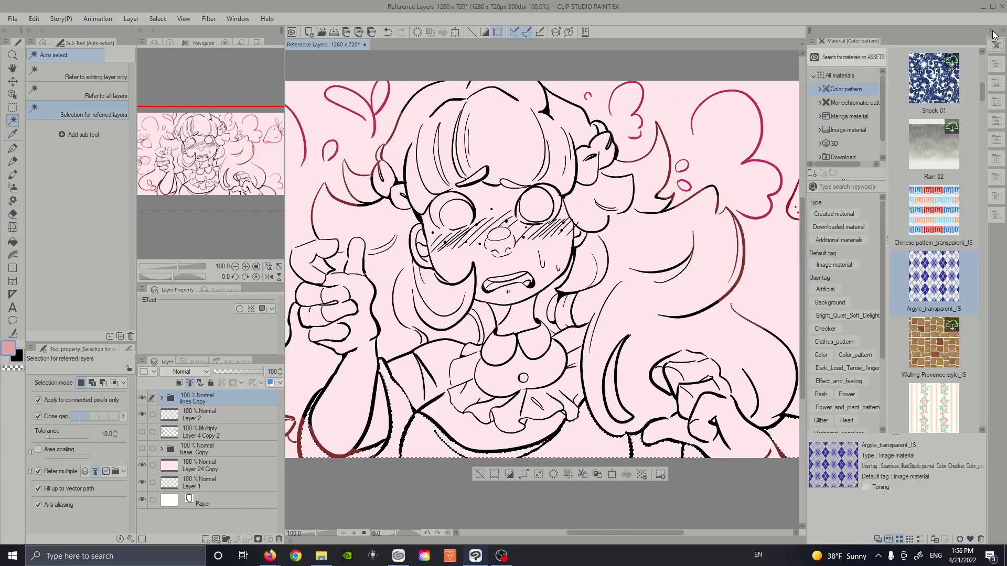
{"action": "left_click_drag", "start_coordinate": [915, 258], "coordinate": [573, 447]}
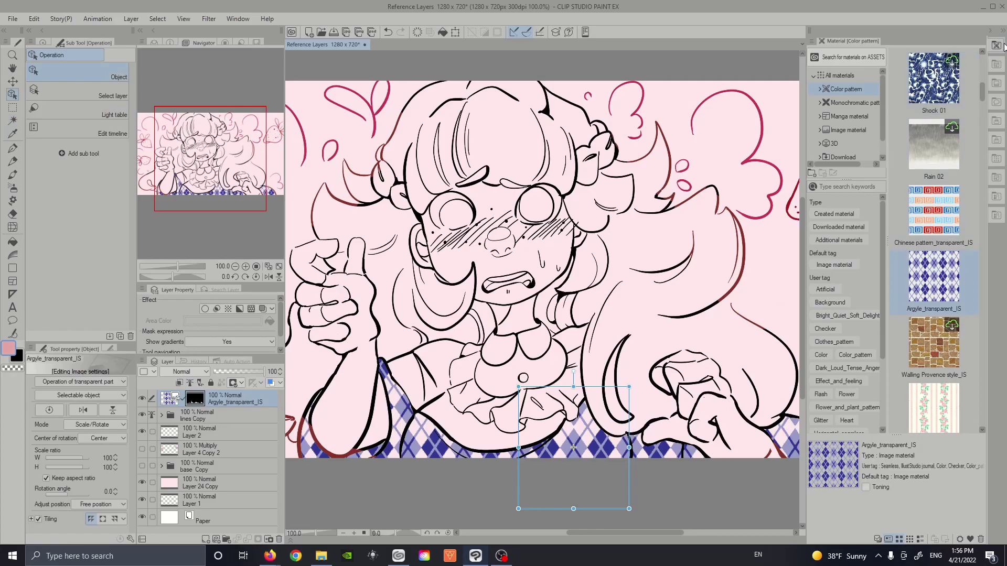
{"action": "left_click", "coordinate": [989, 32]}
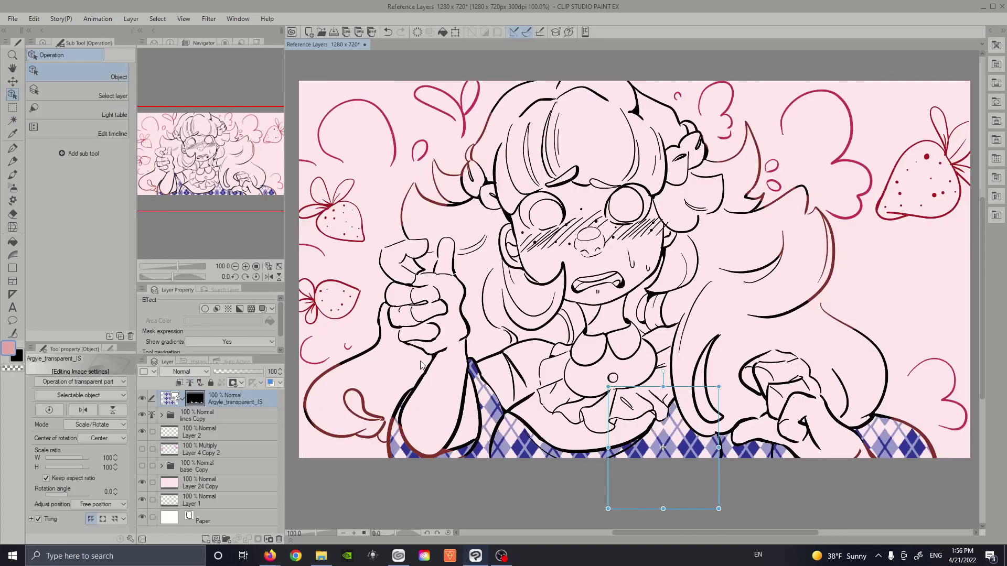
{"action": "left_click", "coordinate": [142, 469]}
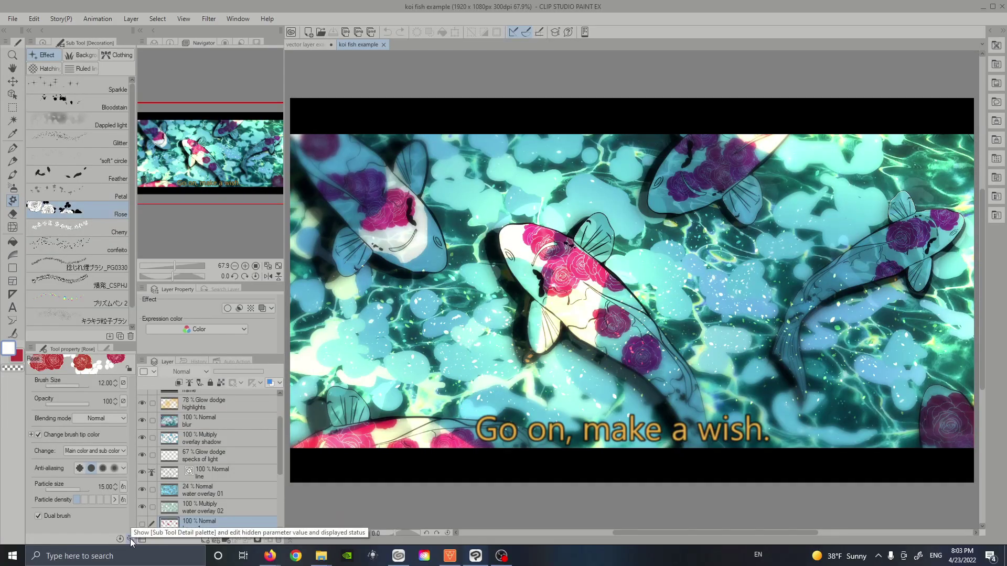
- Open the detailed settings of the Rose decoration brush in the koi fish example
{"action": "left_click", "coordinate": [130, 539]}
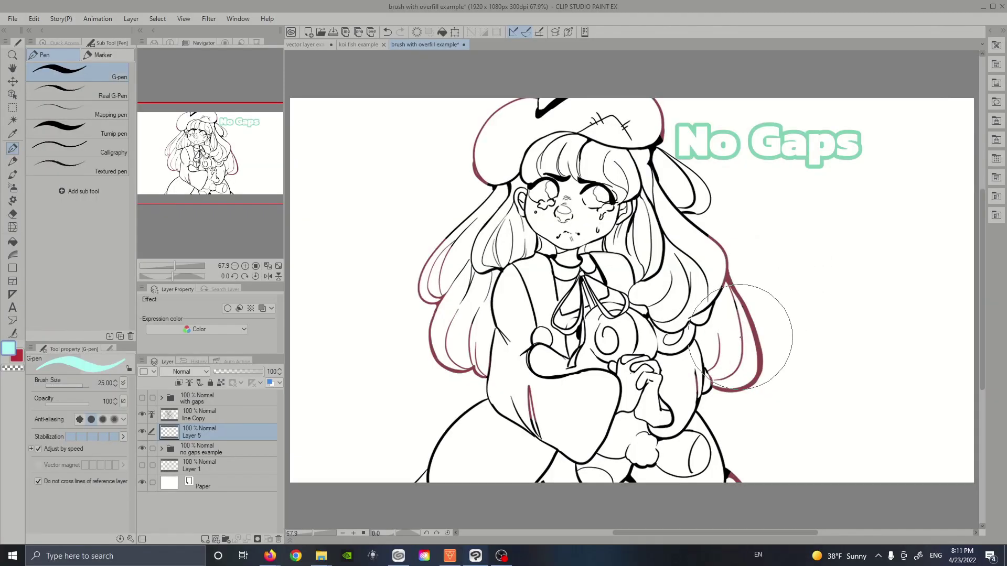
- Paint light mint over the hair with the size 25 G-pen on Layer 5 without gaps and Layer 6 with gaps
{"action": "mouse_move", "coordinate": [741, 337]}
{"action": "left_mouse_down"}
{"action": "mouse_move", "coordinate": [724, 367]}
{"action": "mouse_move", "coordinate": [735, 325]}
{"action": "mouse_move", "coordinate": [744, 356]}
{"action": "mouse_move", "coordinate": [719, 307]}
{"action": "mouse_move", "coordinate": [664, 294]}
{"action": "mouse_move", "coordinate": [666, 247]}
{"action": "mouse_move", "coordinate": [603, 243]}
{"action": "mouse_move", "coordinate": [656, 210]}
{"action": "mouse_move", "coordinate": [626, 174]}
{"action": "mouse_move", "coordinate": [640, 163]}
{"action": "mouse_move", "coordinate": [707, 207]}
{"action": "mouse_move", "coordinate": [687, 189]}
{"action": "mouse_move", "coordinate": [692, 176]}
{"action": "left_mouse_up"}
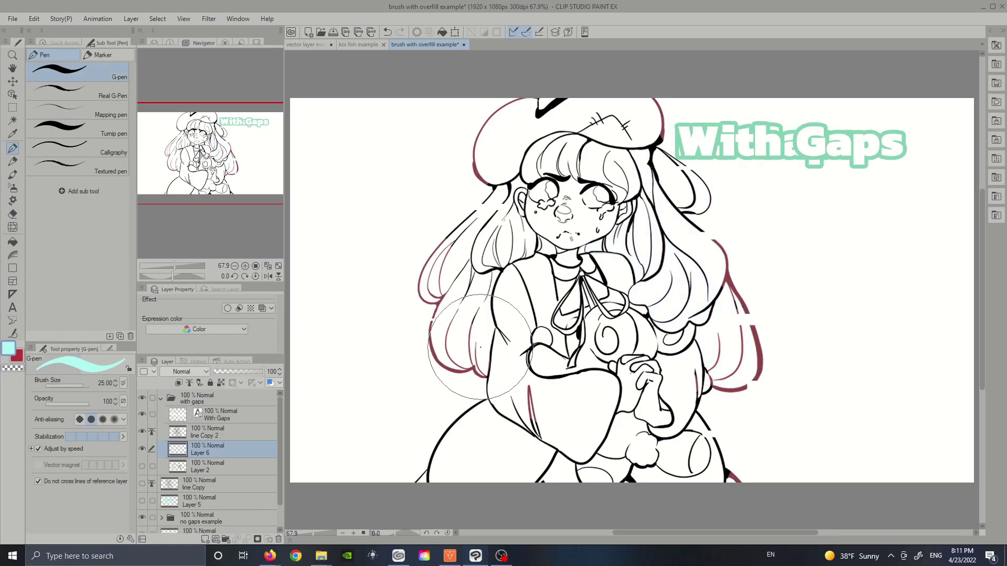
{"action": "mouse_move", "coordinate": [475, 347]}
{"action": "left_mouse_down"}
{"action": "mouse_move", "coordinate": [488, 251]}
{"action": "mouse_move", "coordinate": [456, 246]}
{"action": "mouse_move", "coordinate": [501, 245]}
{"action": "left_mouse_up"}
{"action": "mouse_move", "coordinate": [645, 230]}
{"action": "left_mouse_down"}
{"action": "mouse_move", "coordinate": [643, 238]}
{"action": "mouse_move", "coordinate": [685, 246]}
{"action": "mouse_move", "coordinate": [645, 278]}
{"action": "mouse_move", "coordinate": [666, 314]}
{"action": "mouse_move", "coordinate": [734, 314]}
{"action": "mouse_move", "coordinate": [717, 330]}
{"action": "mouse_move", "coordinate": [750, 357]}
{"action": "left_mouse_up"}
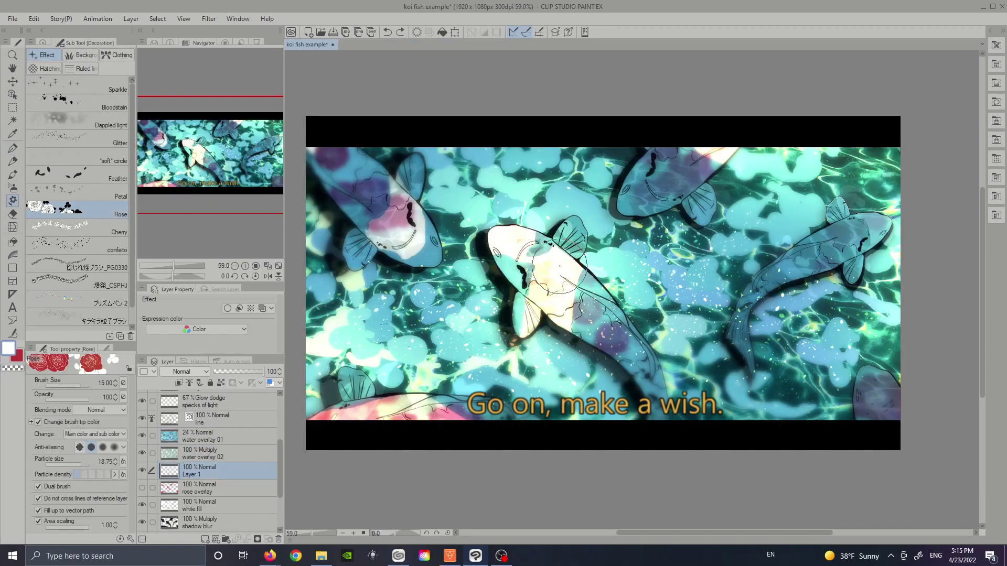
- Undo the last stroke, stamp a size 15 rose on the central koi, and add size 8 roses to its head and the upper-left koi
{"action": "key", "text": "ctrl+z"}
{"action": "left_click", "coordinate": [546, 262]}
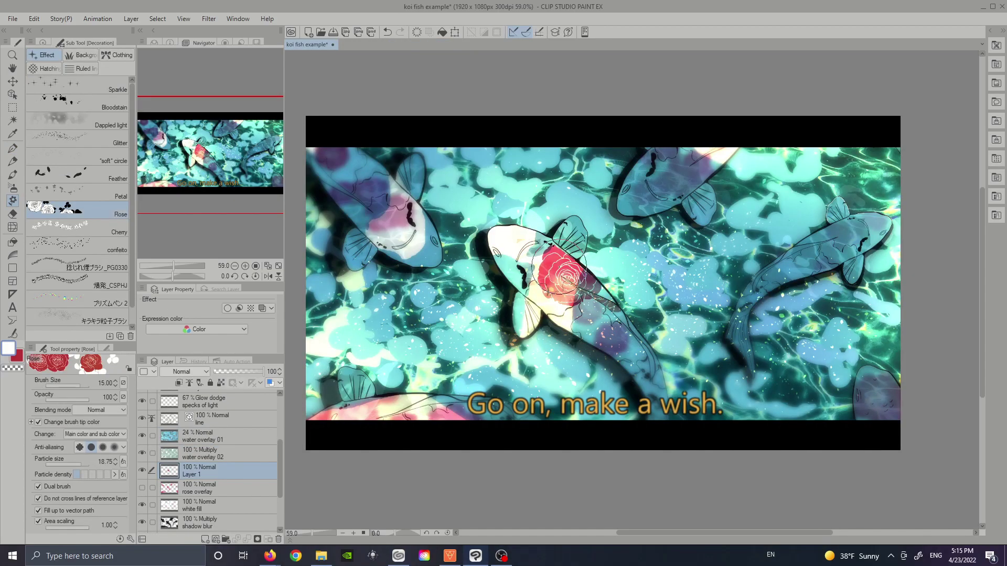
{"action": "key", "text": "bracketleft"}
{"action": "key", "text": "bracketleft"}
{"action": "key", "text": "bracketleft"}
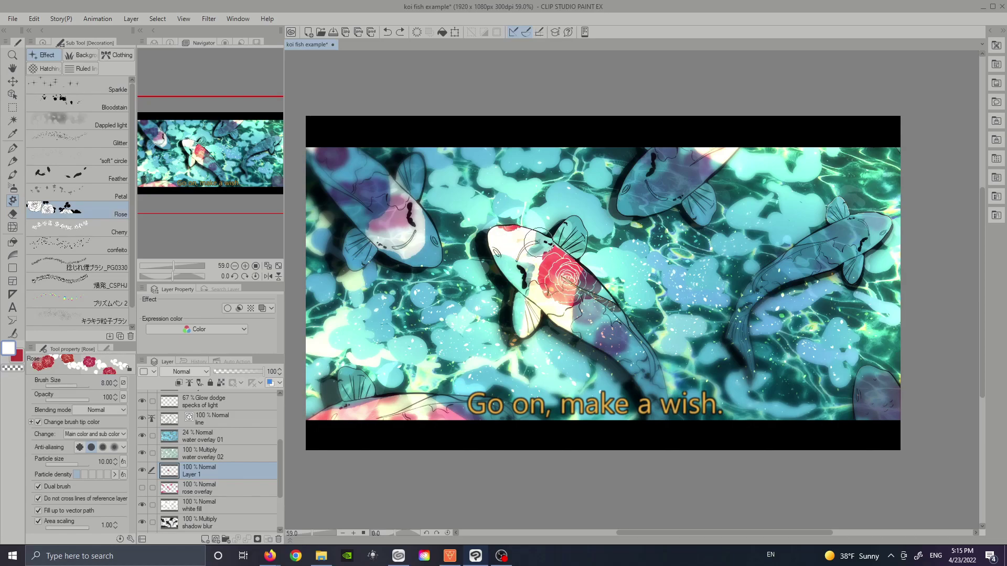
{"action": "left_click", "coordinate": [530, 238]}
{"action": "mouse_move", "coordinate": [389, 225]}
{"action": "left_mouse_down"}
{"action": "mouse_move", "coordinate": [388, 197]}
{"action": "mouse_move", "coordinate": [379, 224]}
{"action": "mouse_move", "coordinate": [336, 170]}
{"action": "left_mouse_up"}
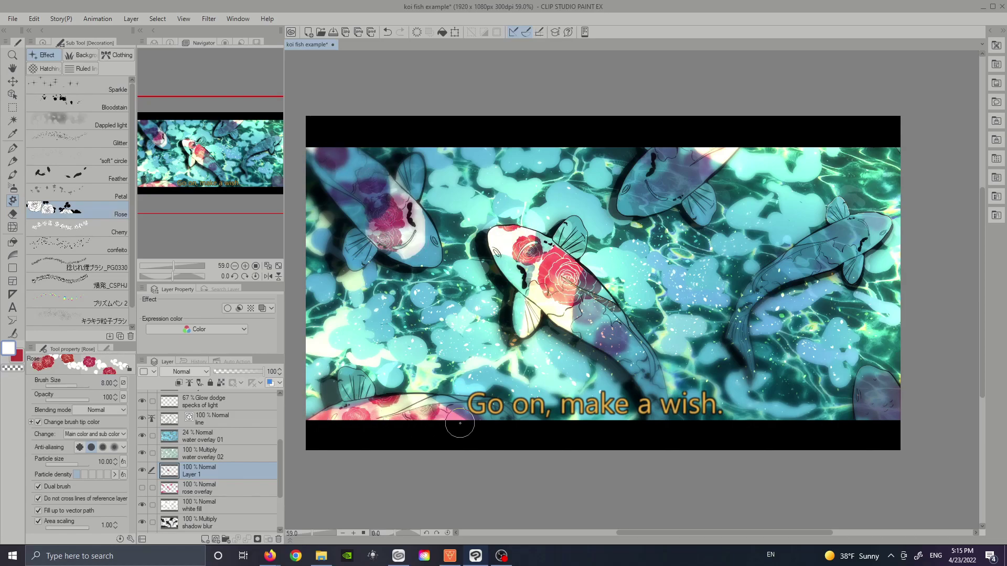
- Stamp size 12 roses on the upper-right and far-right koi, and replace Layer 1 with the rose overlay in the visible layers
{"action": "key", "text": "bracketright"}
{"action": "key", "text": "bracketright"}
{"action": "left_click", "coordinate": [659, 165]}
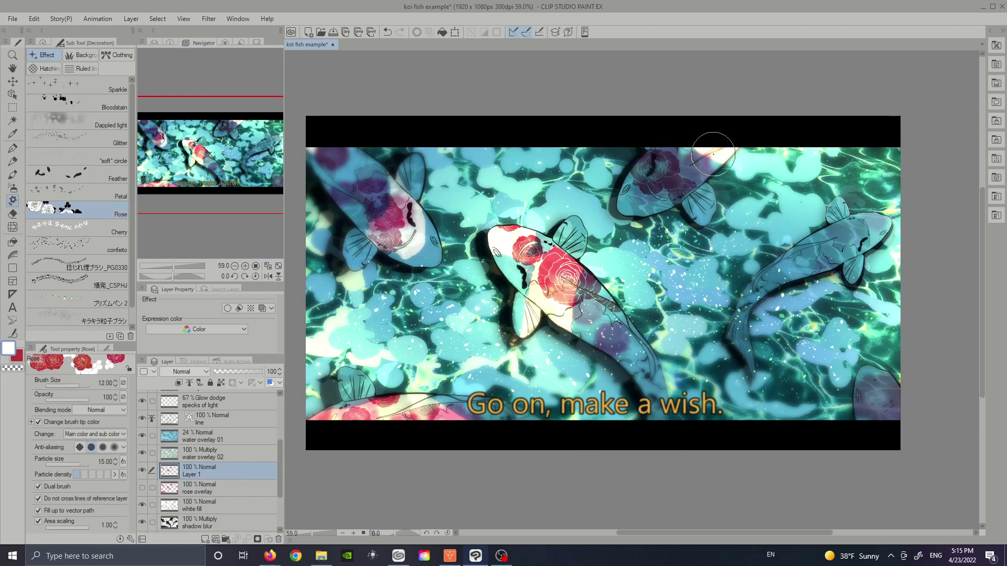
{"action": "left_click", "coordinate": [852, 235]}
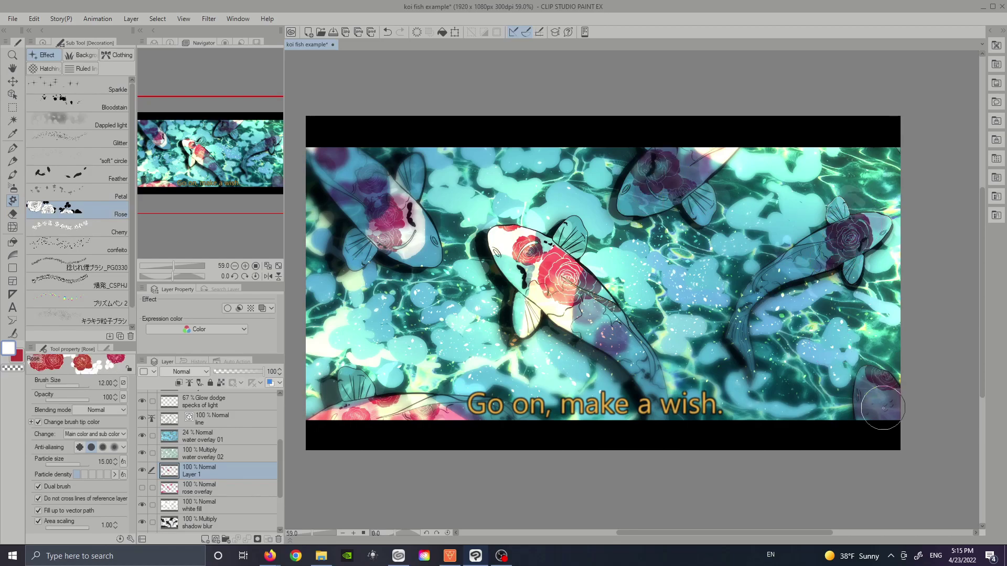
{"action": "left_click", "coordinate": [142, 470]}
{"action": "left_click", "coordinate": [142, 487]}
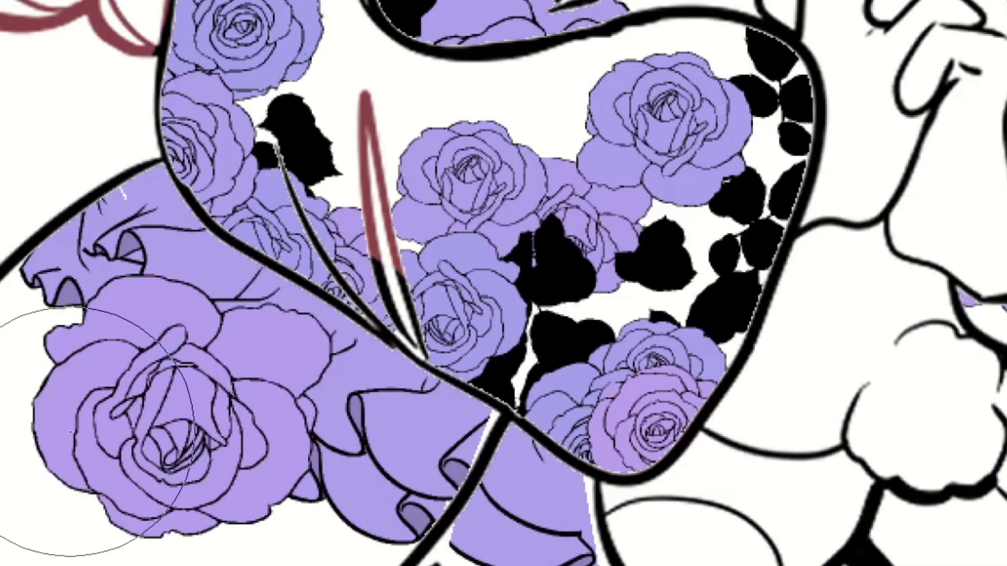
- Brush the purple rose texture across the skirt area of the character line art with the Rose brush
{"action": "mouse_move", "coordinate": [63, 472]}
{"action": "left_mouse_down"}
{"action": "mouse_move", "coordinate": [126, 458]}
{"action": "mouse_move", "coordinate": [215, 451]}
{"action": "mouse_move", "coordinate": [553, 505]}
{"action": "mouse_move", "coordinate": [720, 494]}
{"action": "mouse_move", "coordinate": [800, 444]}
{"action": "mouse_move", "coordinate": [834, 362]}
{"action": "mouse_move", "coordinate": [820, 291]}
{"action": "mouse_move", "coordinate": [794, 430]}
{"action": "mouse_move", "coordinate": [923, 433]}
{"action": "left_mouse_up"}
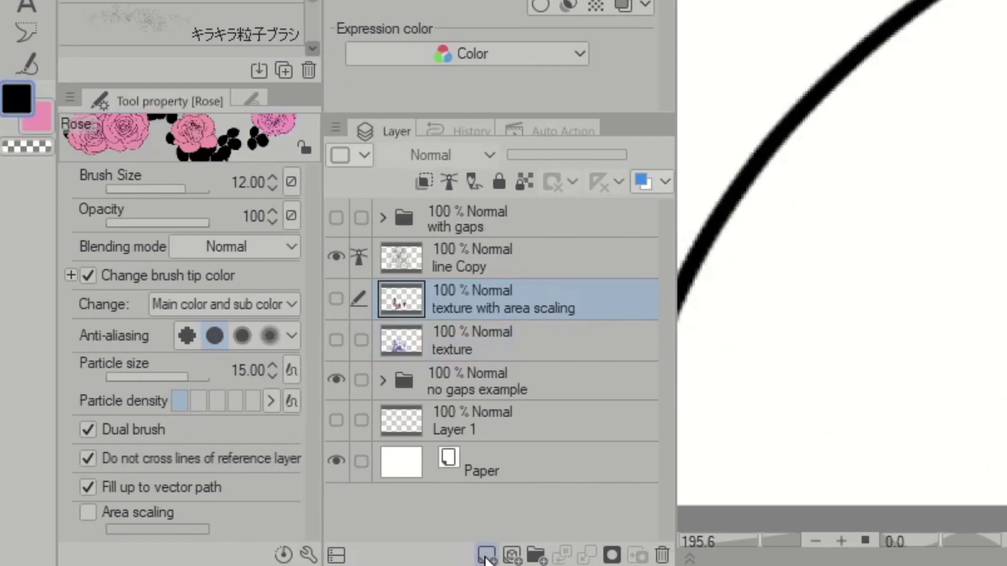
- Add a raster layer above the texture with area scaling layer, enable Area scaling at 1.00 for the Rose brush, and paint roses inside the sleeve
{"action": "left_click", "coordinate": [487, 555]}
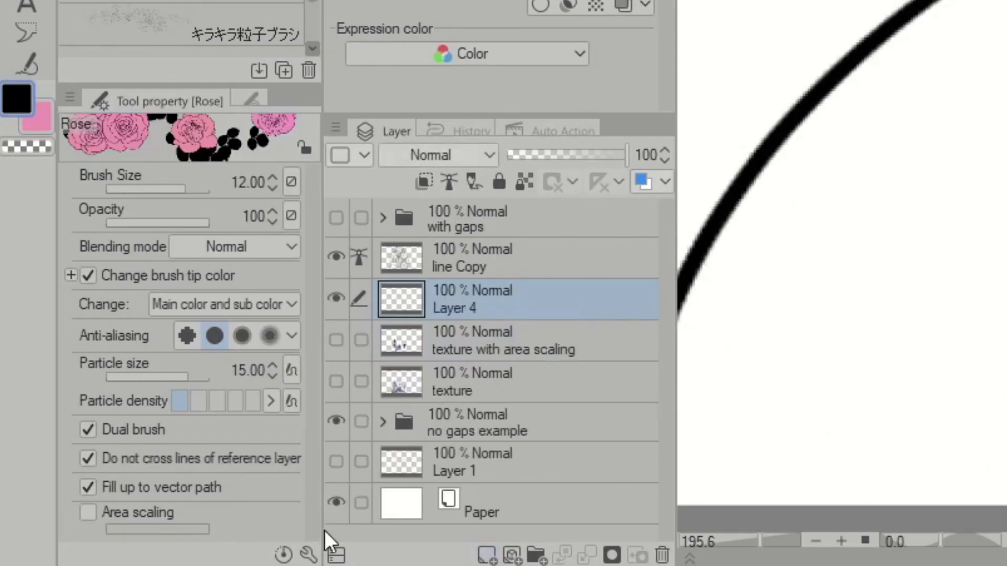
{"action": "left_click", "coordinate": [88, 515]}
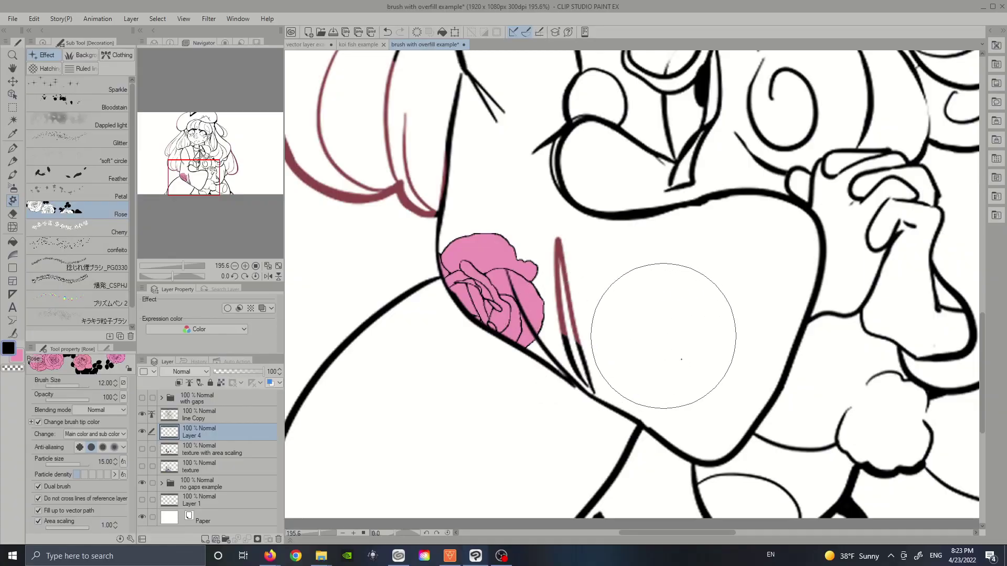
{"action": "mouse_move", "coordinate": [656, 314]}
{"action": "left_mouse_down"}
{"action": "mouse_move", "coordinate": [723, 400]}
{"action": "mouse_move", "coordinate": [678, 422]}
{"action": "mouse_move", "coordinate": [528, 404]}
{"action": "mouse_move", "coordinate": [461, 371]}
{"action": "mouse_move", "coordinate": [362, 435]}
{"action": "mouse_move", "coordinate": [516, 443]}
{"action": "mouse_move", "coordinate": [550, 180]}
{"action": "mouse_move", "coordinate": [529, 157]}
{"action": "mouse_move", "coordinate": [493, 204]}
{"action": "mouse_move", "coordinate": [722, 250]}
{"action": "left_mouse_up"}
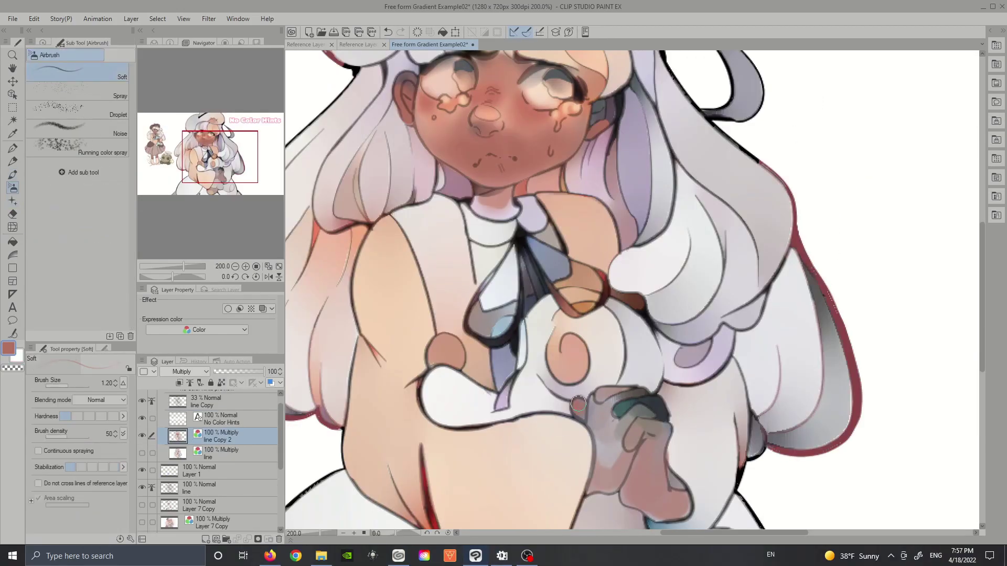
- Shade the clasped hands reddish brown on line Copy 2 with the Soft airbrush and the size 1.70 Smooth watercolor brush
{"action": "mouse_move", "coordinate": [608, 407]}
{"action": "left_mouse_down"}
{"action": "mouse_move", "coordinate": [629, 472]}
{"action": "mouse_move", "coordinate": [658, 427]}
{"action": "mouse_move", "coordinate": [609, 417]}
{"action": "mouse_move", "coordinate": [546, 360]}
{"action": "left_mouse_up"}
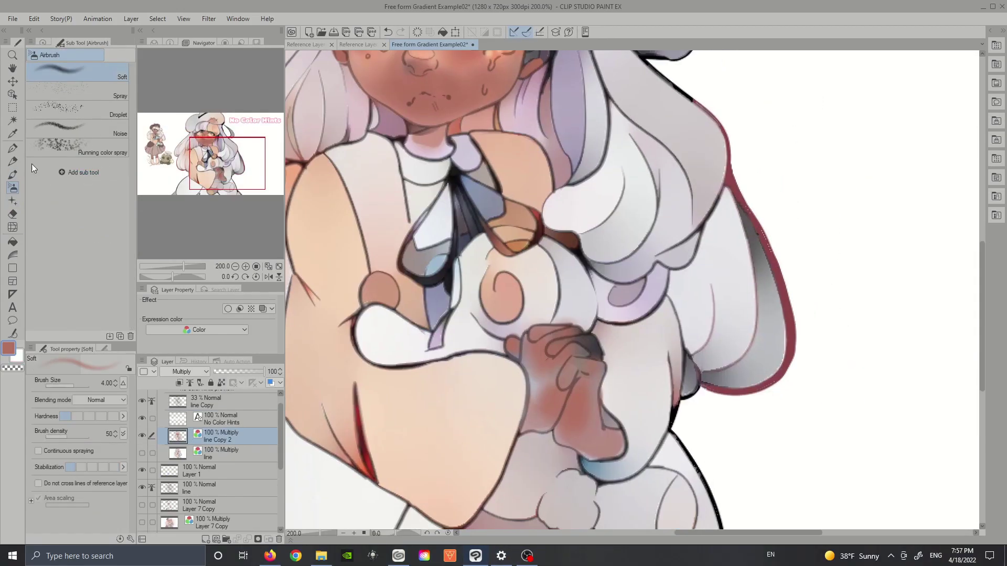
{"action": "key", "text": "b"}
{"action": "left_click_drag", "start_coordinate": [582, 401], "coordinate": [564, 431]}
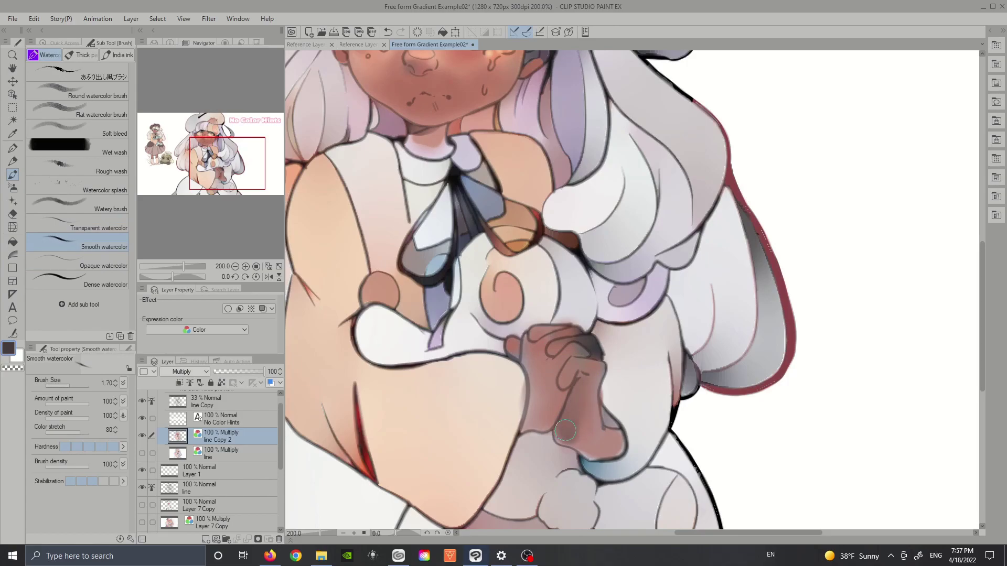
- Paint the neck ribbon with the Smooth watercolor brush at sizes 0.70 and 2.00, sampling colors from the artwork
{"action": "left_click_drag", "start_coordinate": [232, 157], "coordinate": [224, 148]}
{"action": "left_click", "coordinate": [595, 286], "text": "alt"}
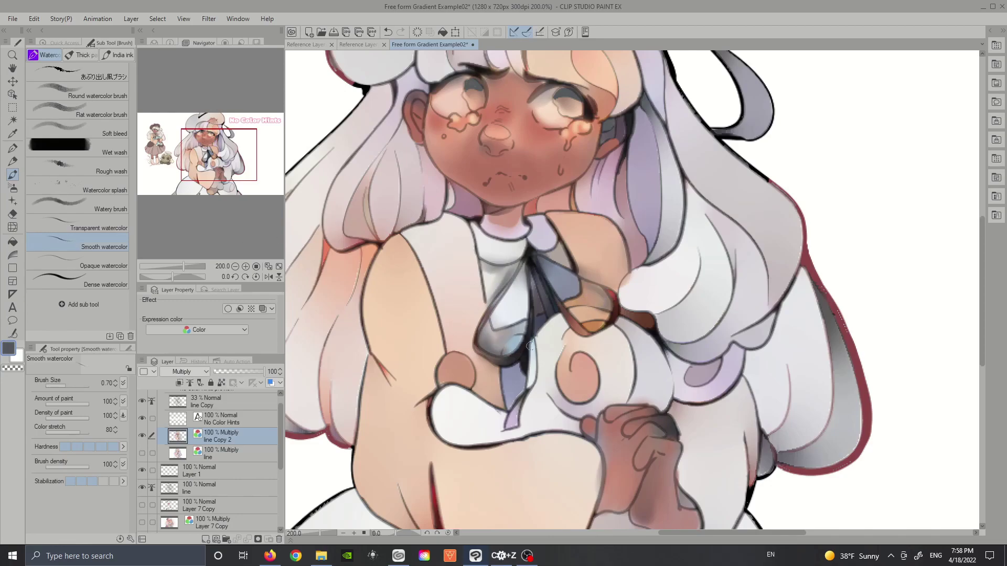
{"action": "left_click_drag", "start_coordinate": [529, 347], "coordinate": [527, 259]}
{"action": "left_click", "coordinate": [512, 295], "text": "alt"}
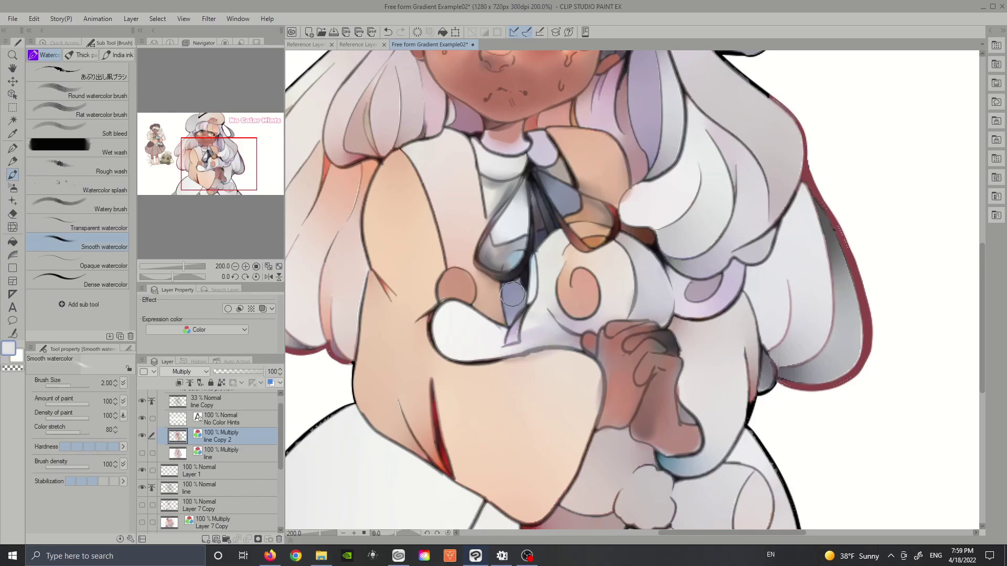